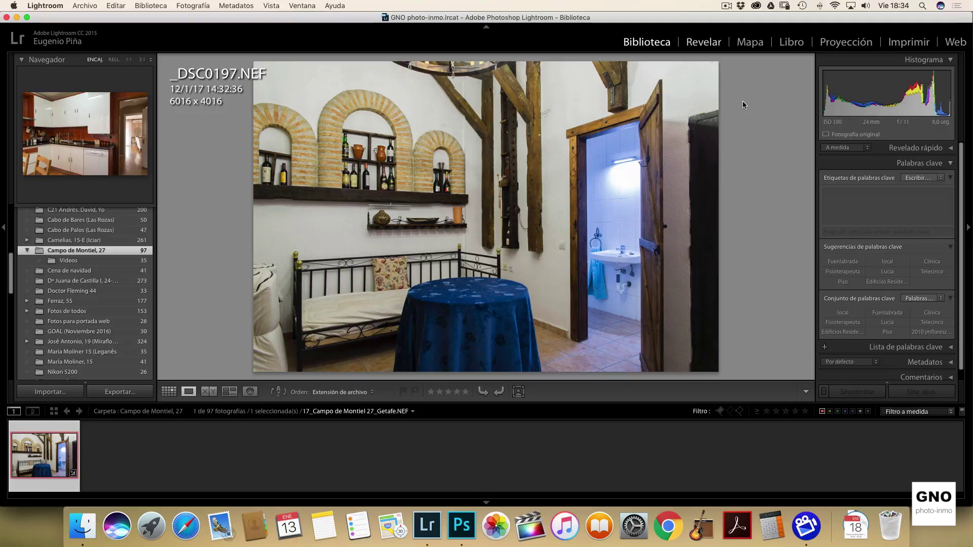
# Step: In Develop, lower the blue HSL saturation to test it, then return it from -45 to 0
pyautogui.press('d')
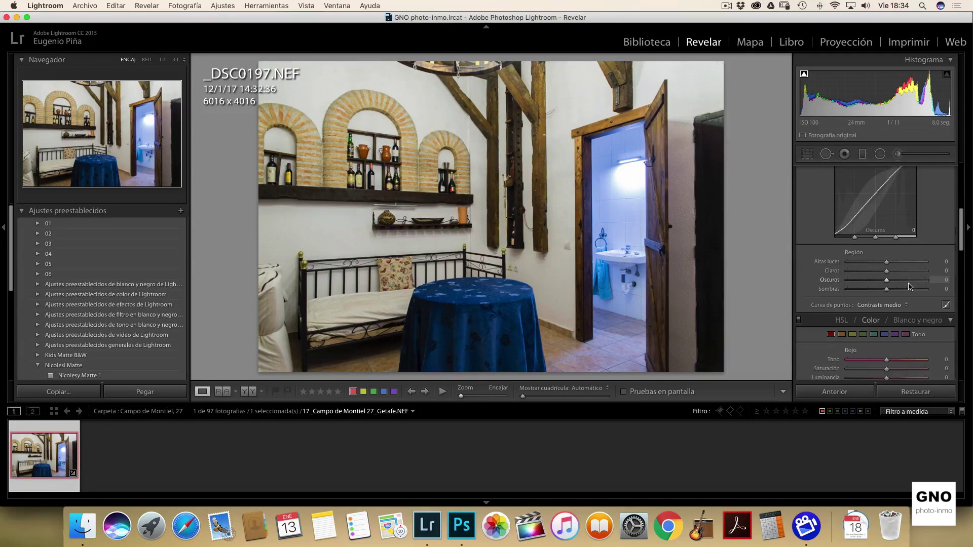
pyautogui.scroll(-2, 909, 287)
pyautogui.click(888, 292)
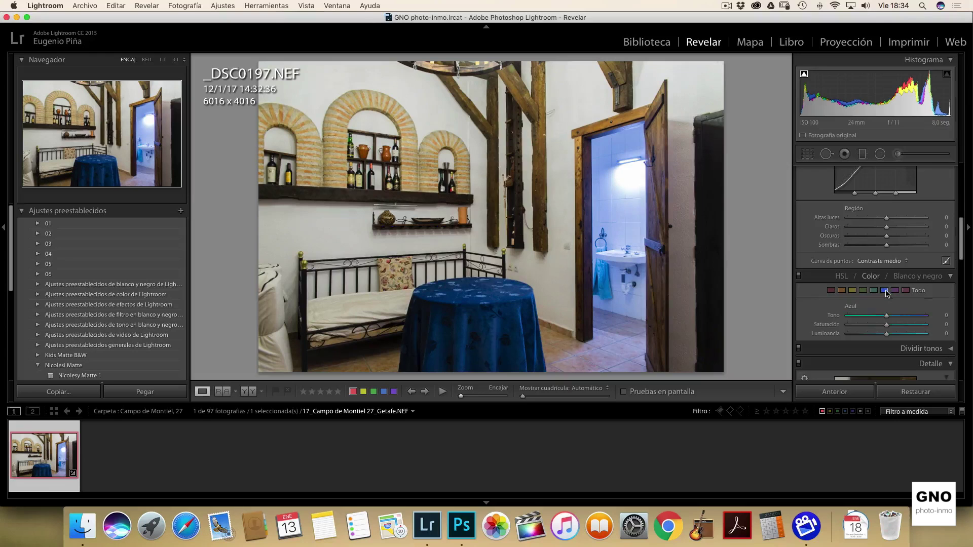
pyautogui.moveTo(887, 327); pyautogui.dragTo(871, 327)
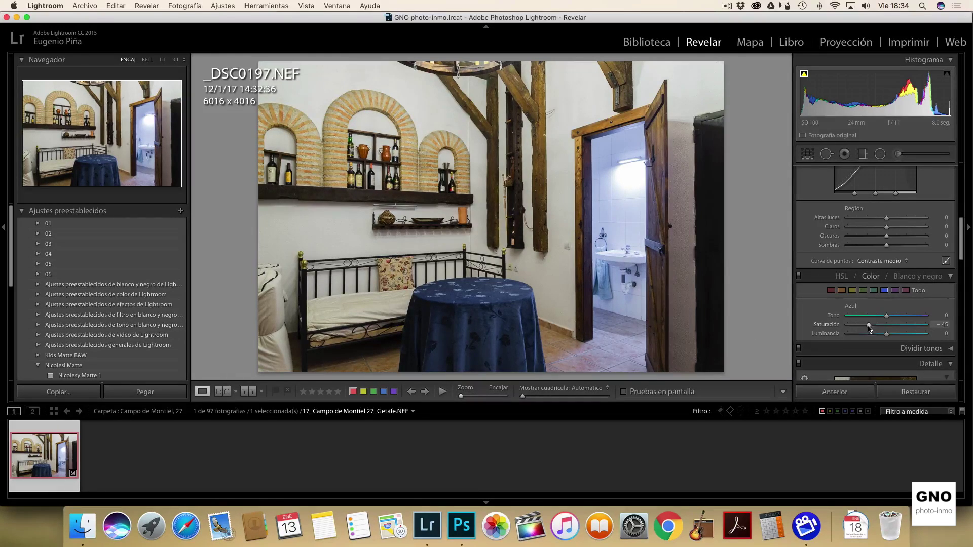
pyautogui.moveTo(869, 326); pyautogui.dragTo(885, 327)
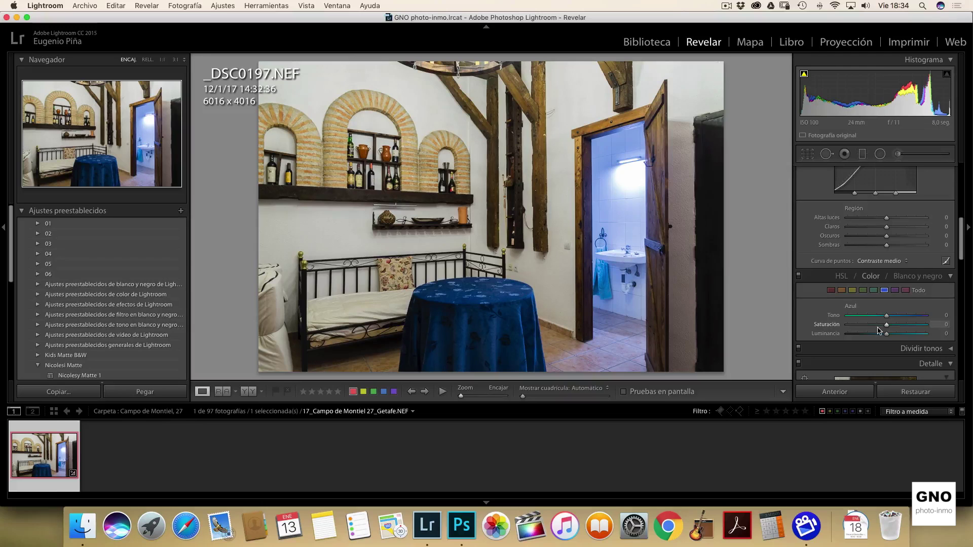
# Step: In Library, create virtual copy 'Copiar 2' of _DSC0197.NEF, then reselect the original
pyautogui.click(650, 43)
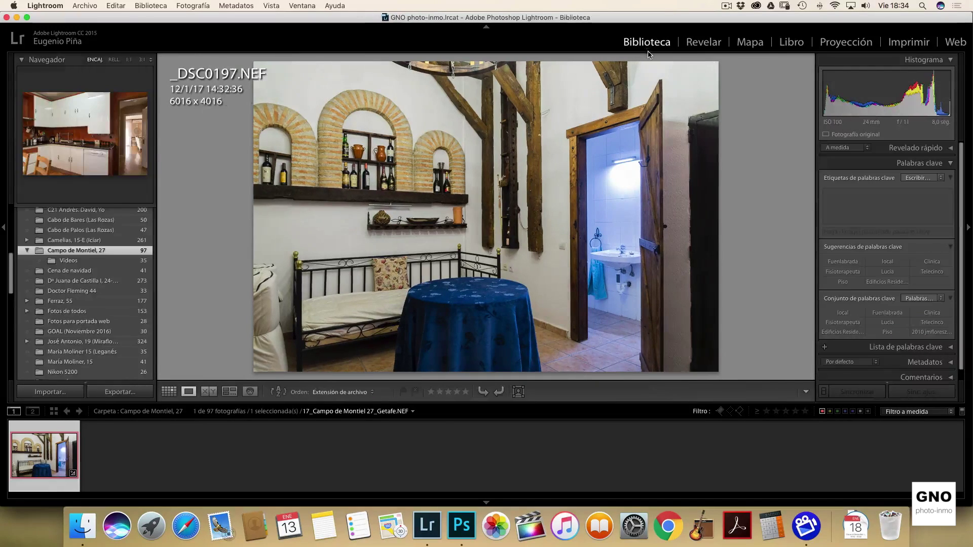
pyautogui.rightClick(48, 450)
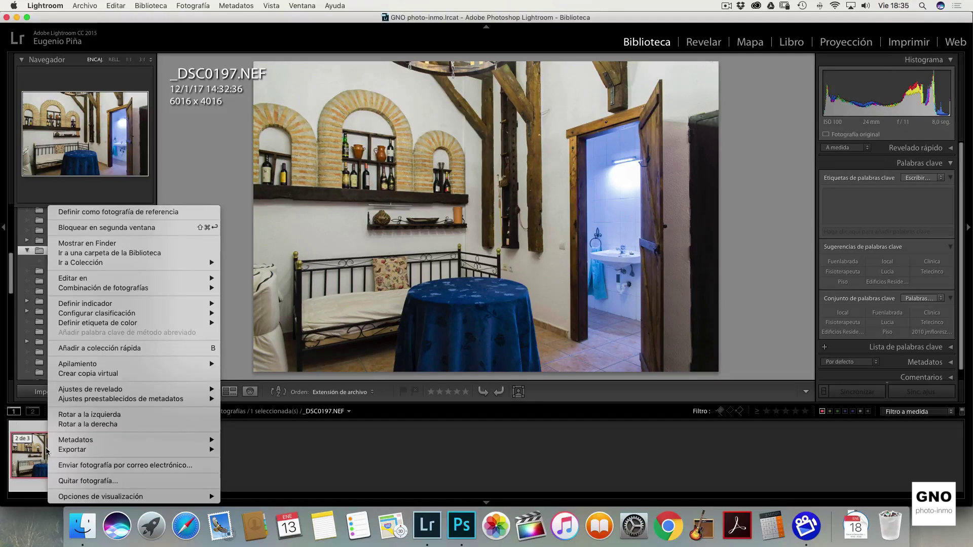
pyautogui.click(86, 374)
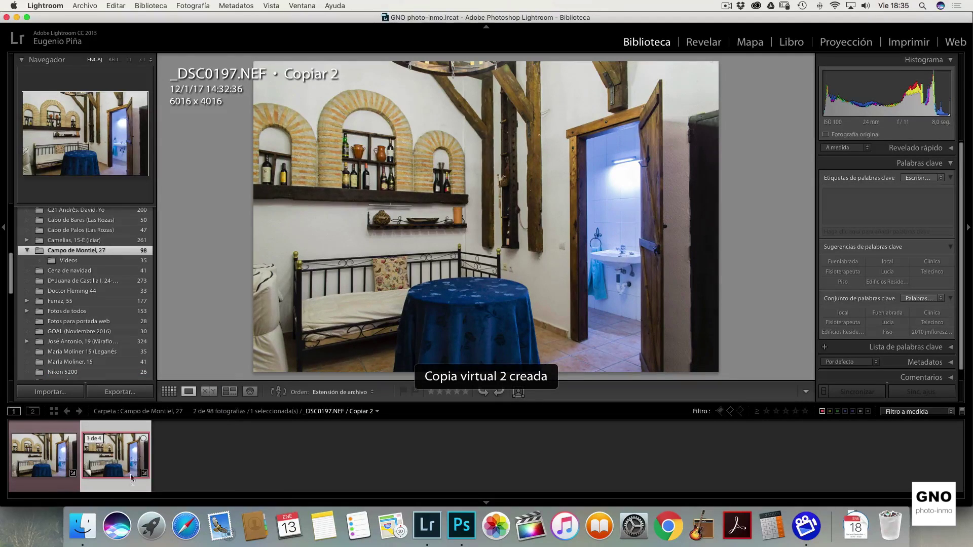
pyautogui.click(119, 489)
pyautogui.press('Left')
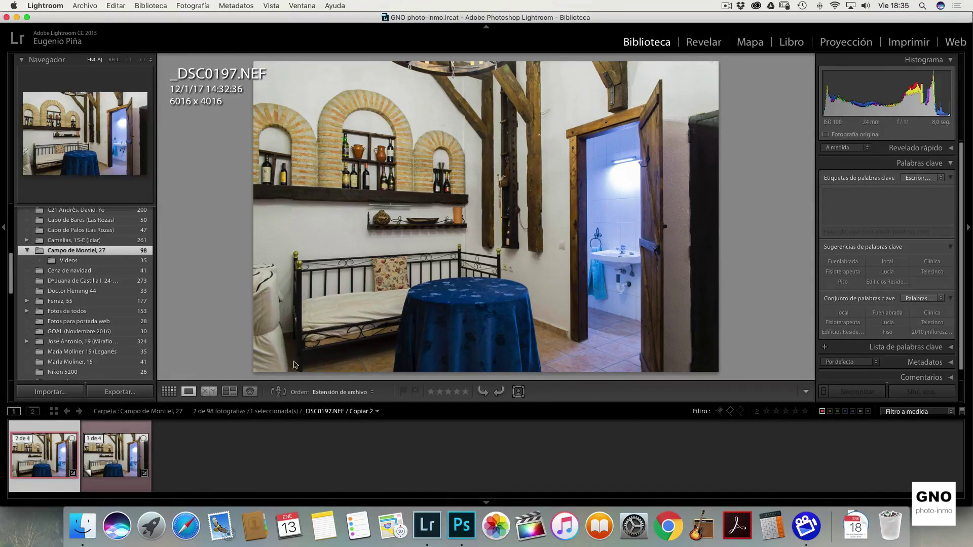
# Step: Bring the Copiar 2 virtual copy up in the Develop module
pyautogui.click(702, 43)
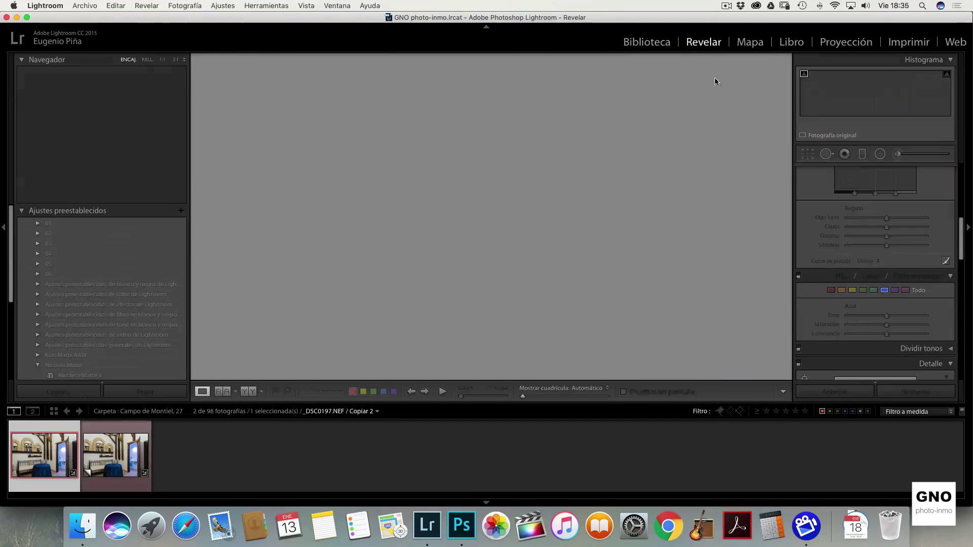
pyautogui.moveTo(961, 234); pyautogui.dragTo(964, 183)
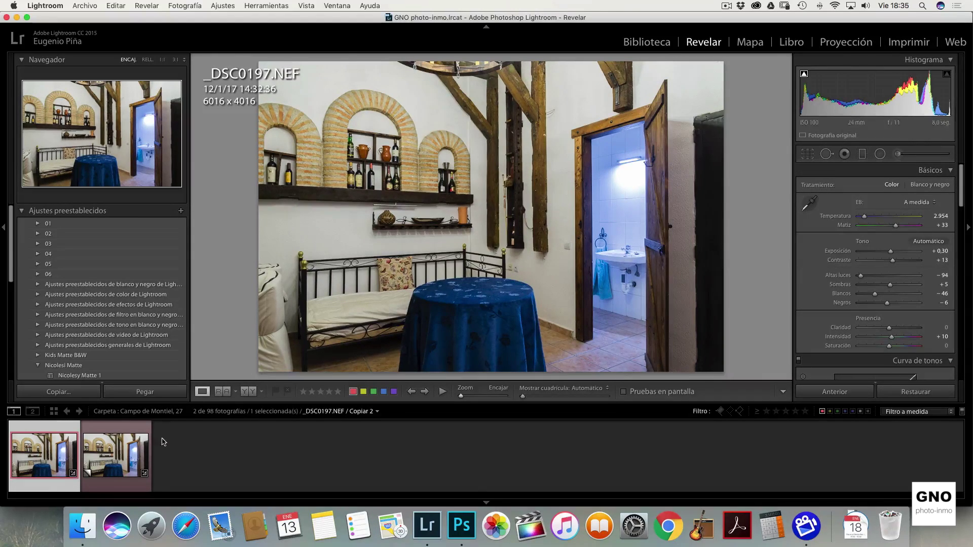
pyautogui.click(122, 467)
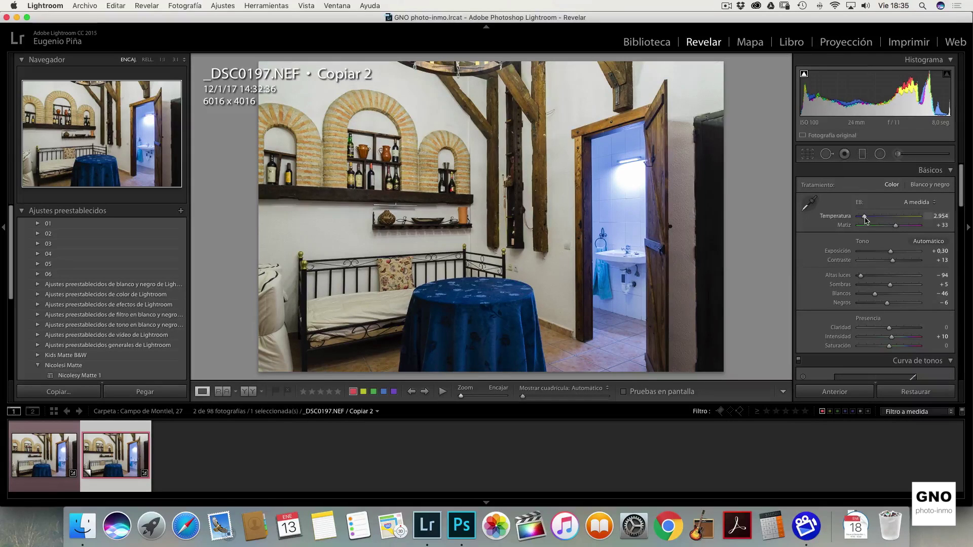
# Step: Warm Copiar 2's white balance to Temperatura 3,596 using the slider and typed values
pyautogui.moveTo(864, 218); pyautogui.dragTo(868, 218)
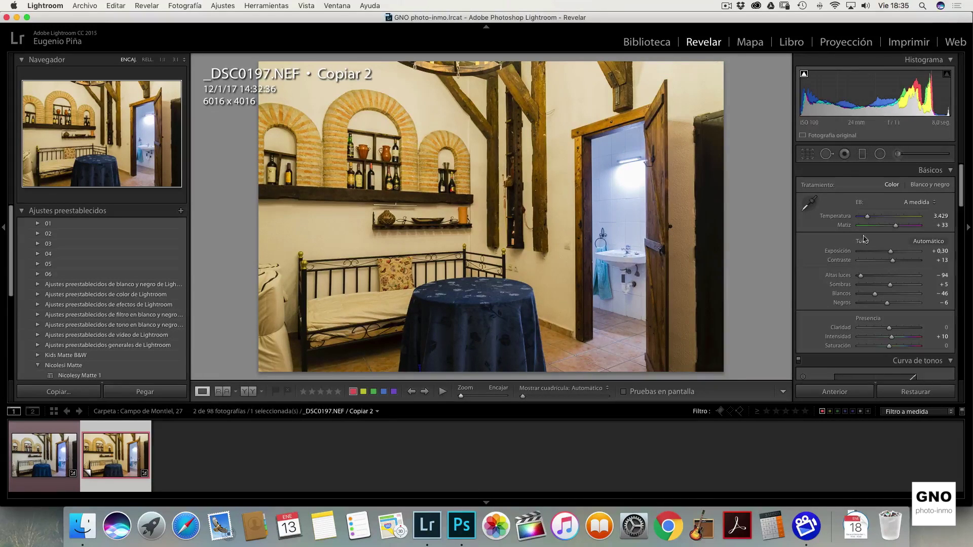
pyautogui.moveTo(868, 217); pyautogui.dragTo(863, 218)
pyautogui.click(944, 216)
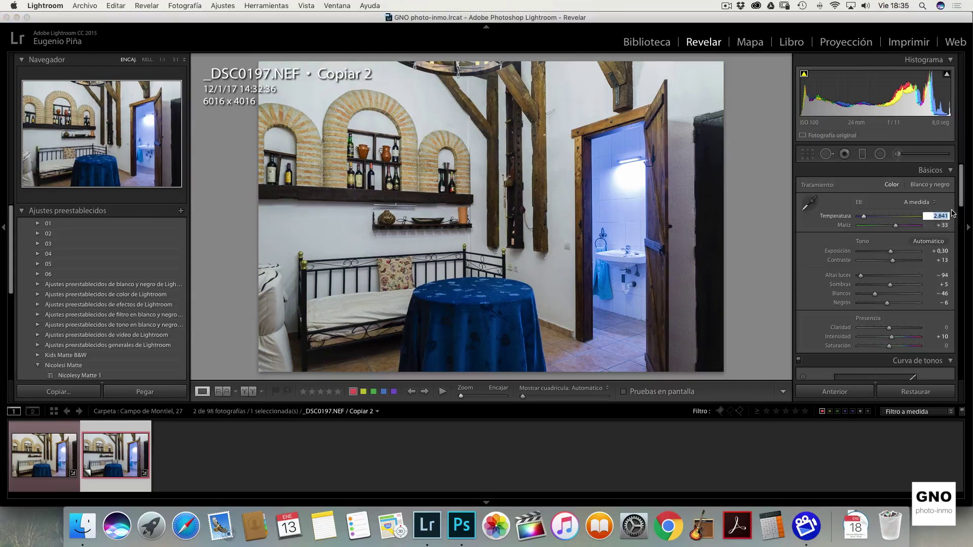
pyautogui.write('29')
pyautogui.press('Return')
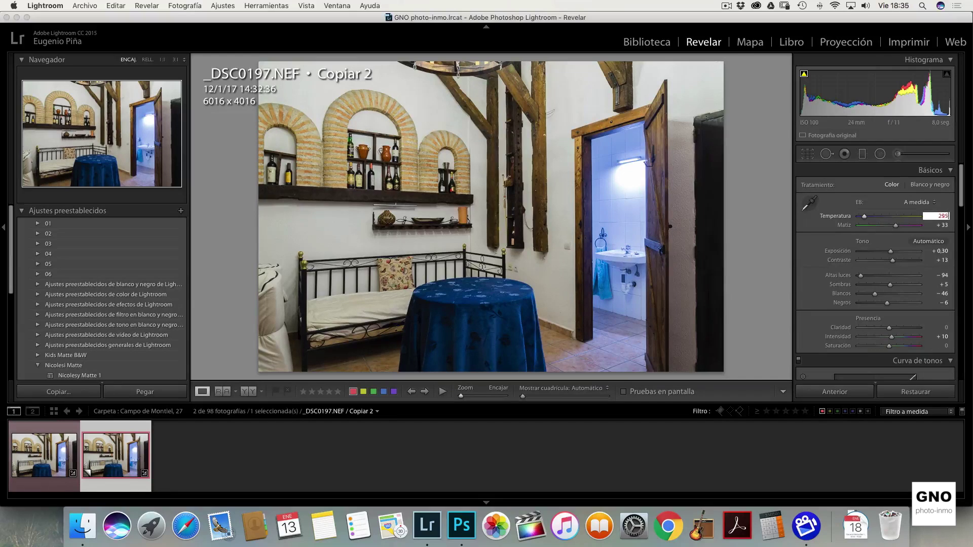
pyautogui.write('4')
pyautogui.press('Tab')
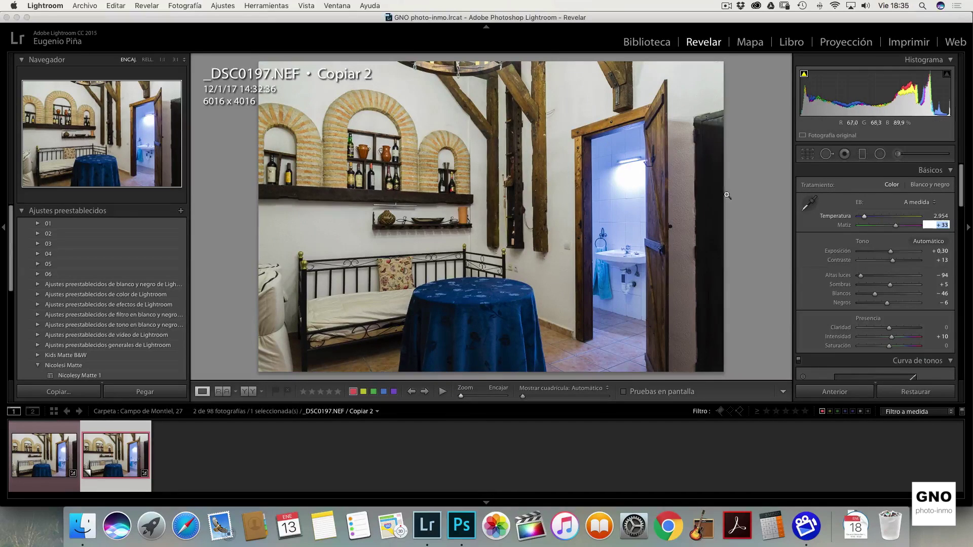
pyautogui.moveTo(864, 217); pyautogui.dragTo(868, 219)
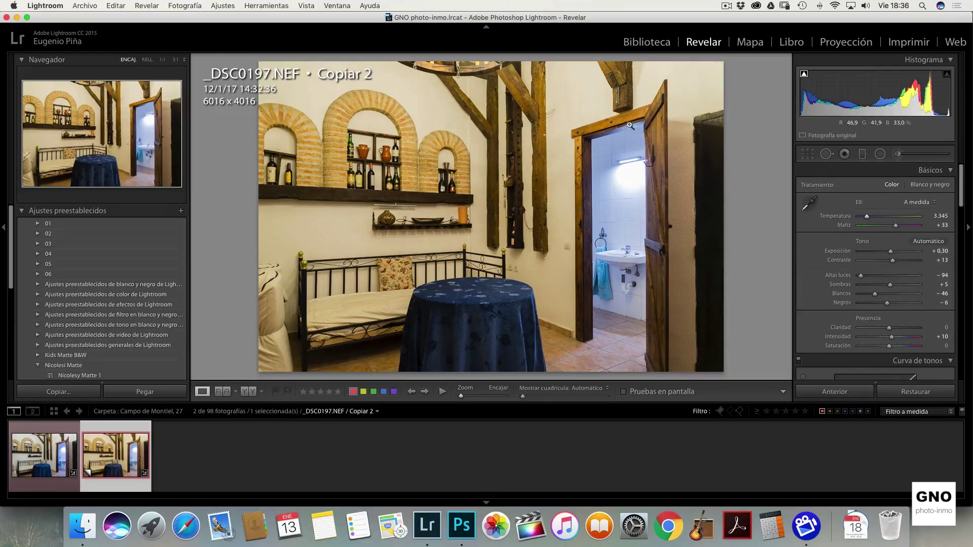
pyautogui.moveTo(867, 217); pyautogui.dragTo(869, 219)
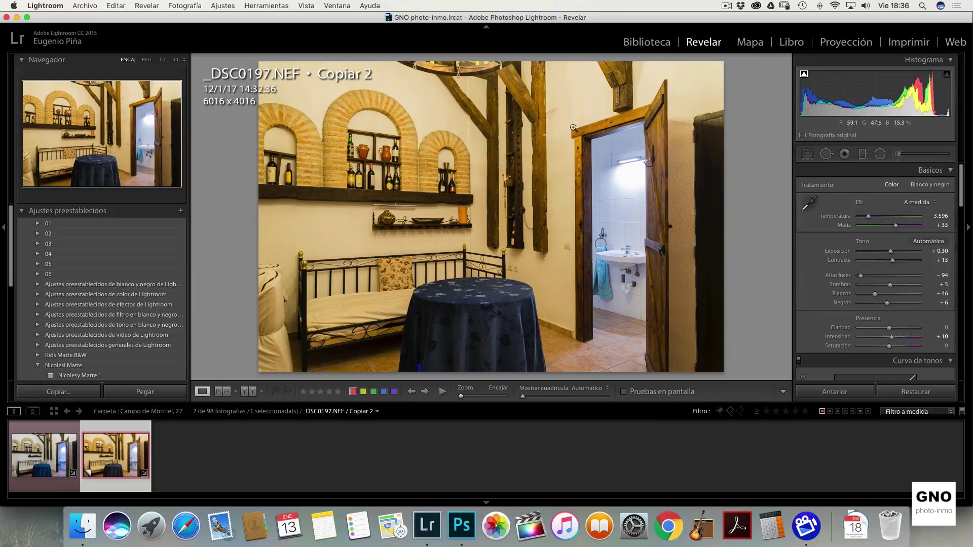
# Step: Inspect the bathroom sink and tiled wall at 1:1, then return to the whole-photo view
pyautogui.moveTo(606, 263)
pyautogui.mouseDown()
pyautogui.moveTo(592, 204)
pyautogui.moveTo(623, 245)
pyautogui.mouseUp()
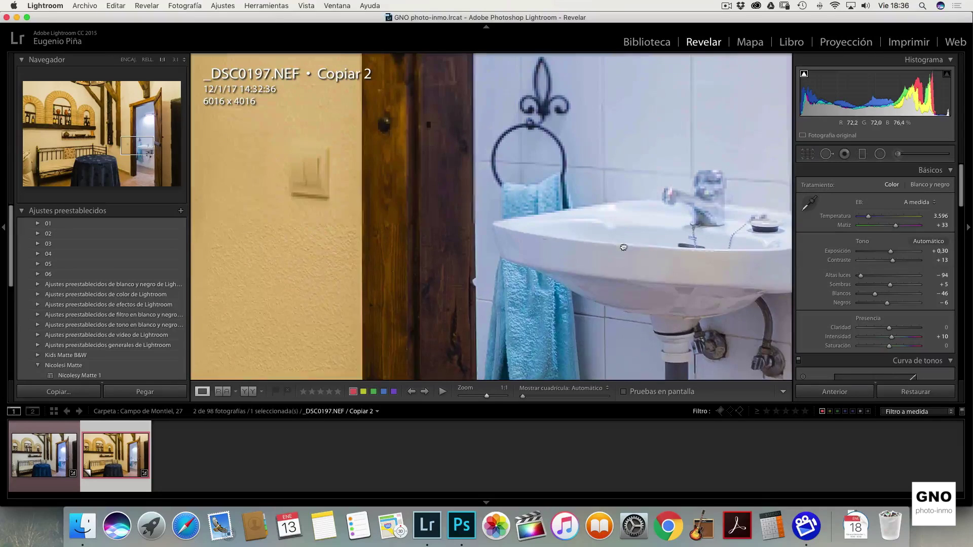
pyautogui.moveTo(717, 226)
pyautogui.mouseDown()
pyautogui.moveTo(601, 215)
pyautogui.moveTo(607, 281)
pyautogui.mouseUp()
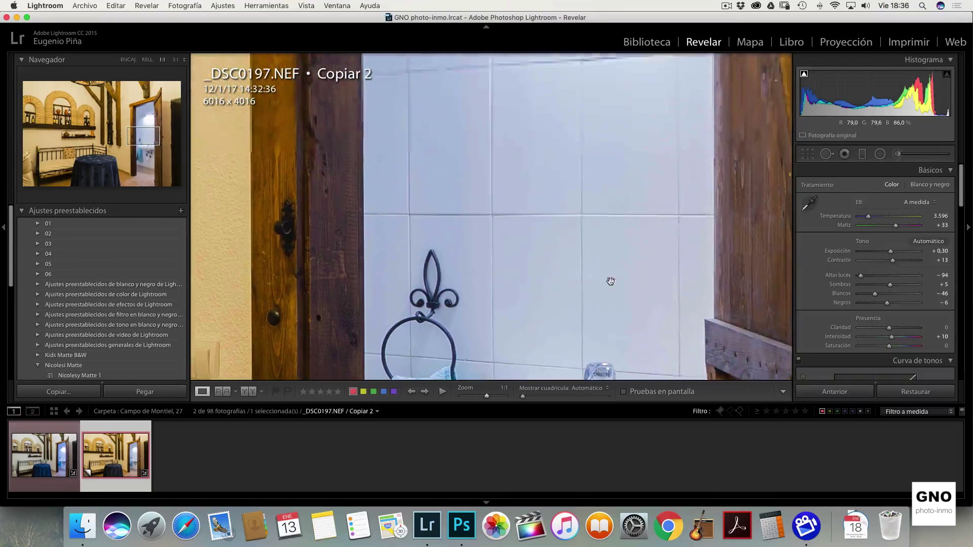
pyautogui.moveTo(556, 241); pyautogui.dragTo(590, 206)
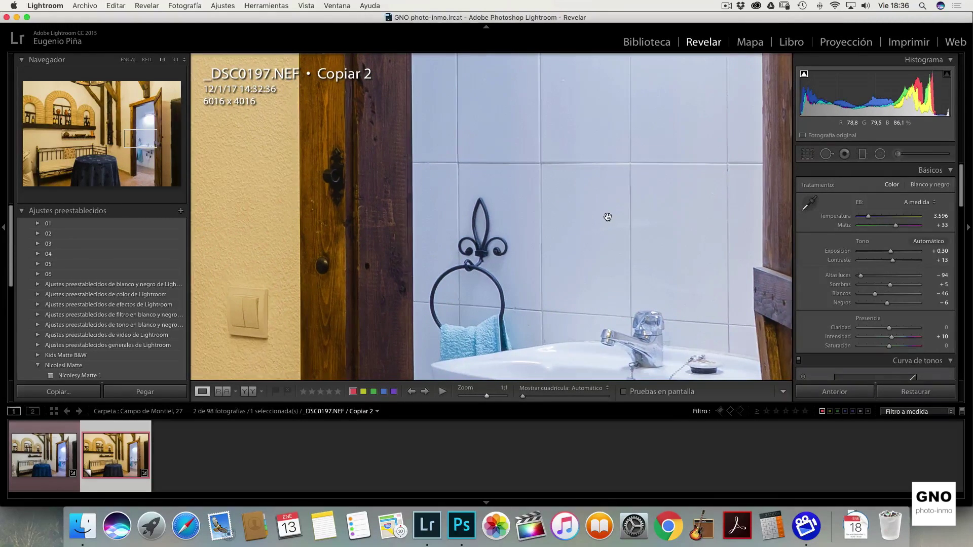
pyautogui.click(618, 204)
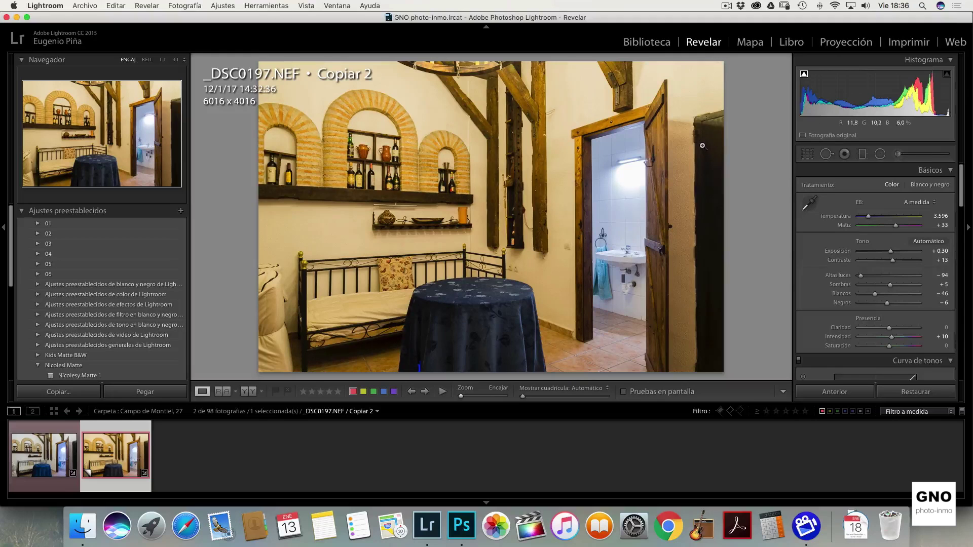
# Step: Compare the cool original with the warm Copiar 2, ending on the original
pyautogui.click(36, 459)
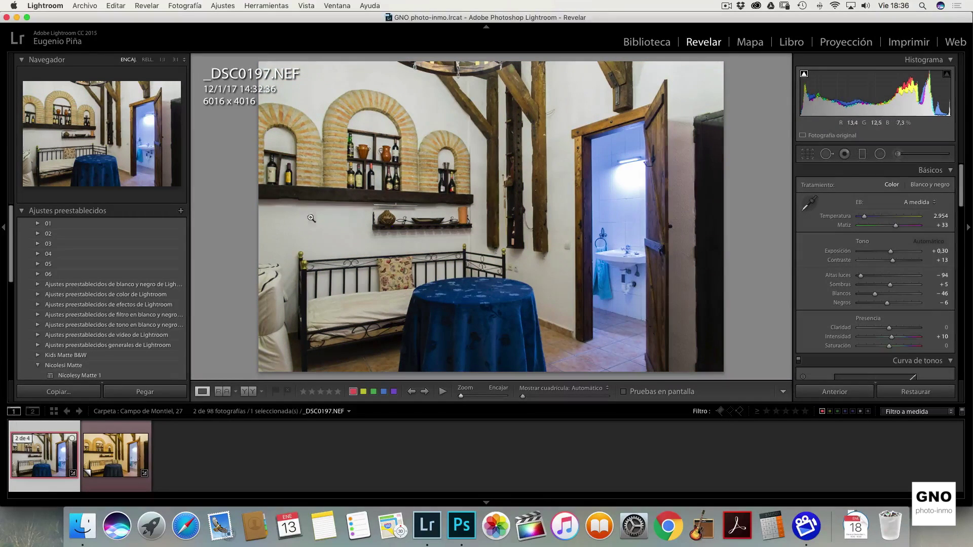
pyautogui.click(112, 451)
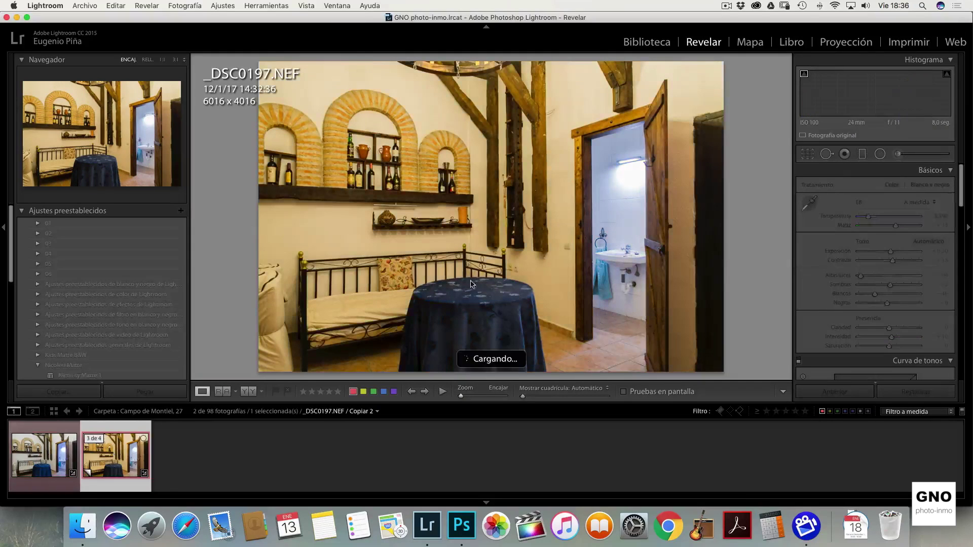
pyautogui.press('Left')
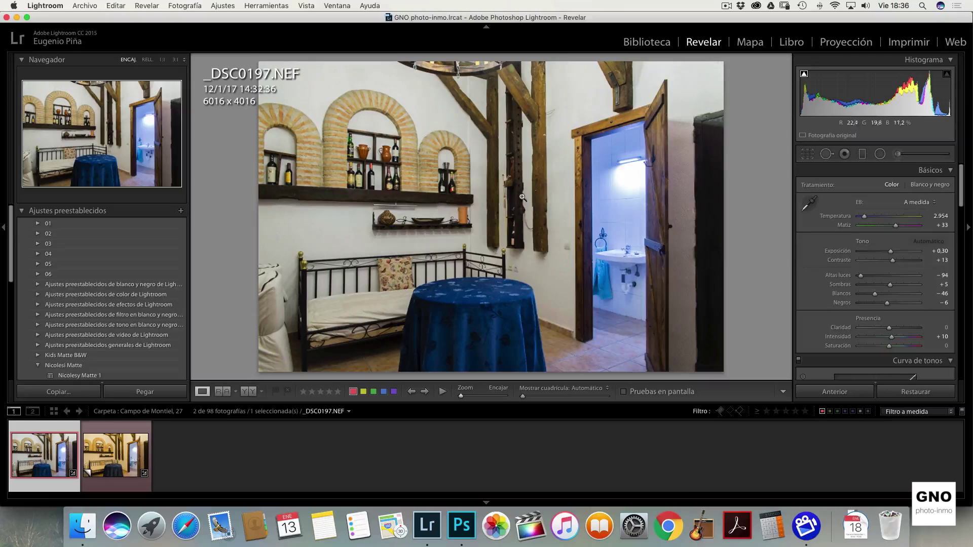
# Step: Open the original _DSC0197.NEF in Photoshop CC 2017, keeping its embedded ProPhoto RGB profile
pyautogui.rightClick(512, 199)
pyautogui.moveTo(536, 287)
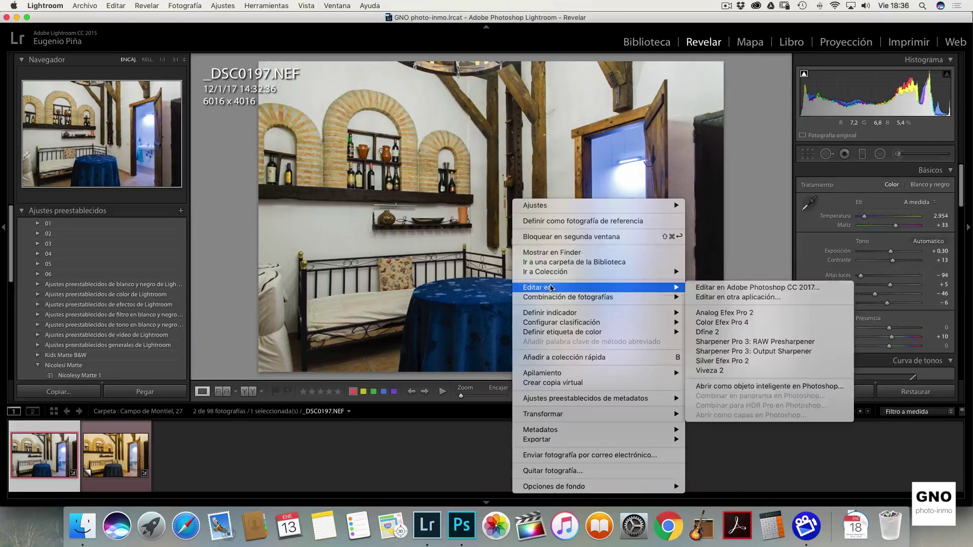
pyautogui.click(743, 286)
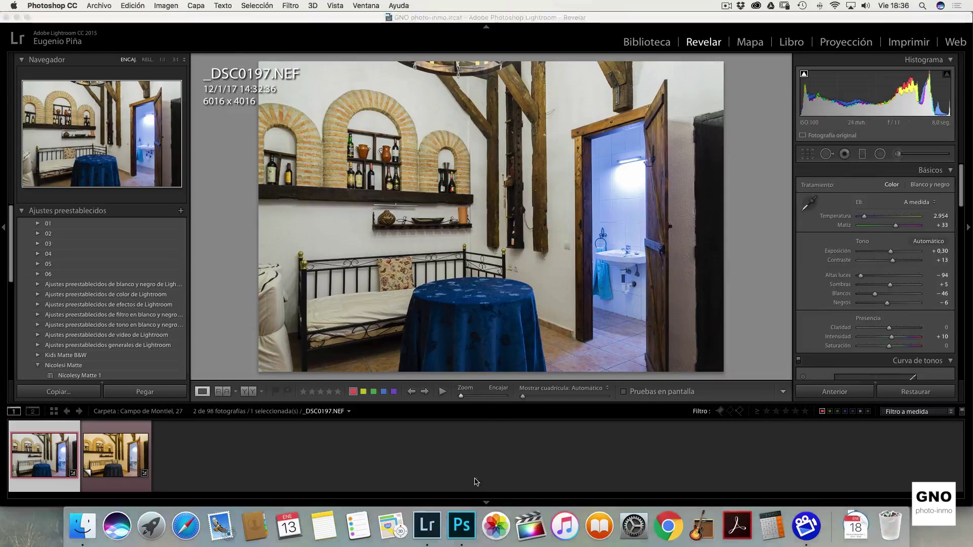
pyautogui.click(612, 454)
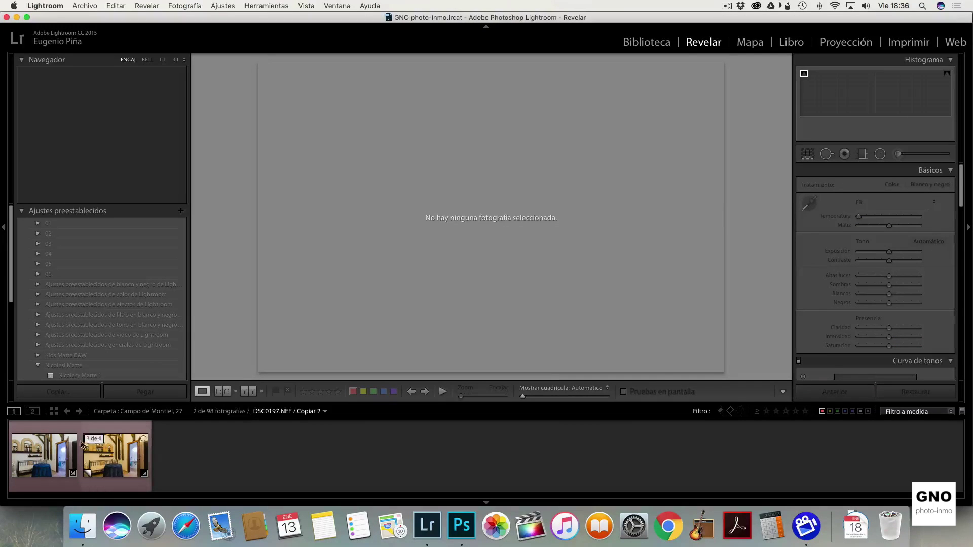
pyautogui.click(45, 458)
pyautogui.click(464, 529)
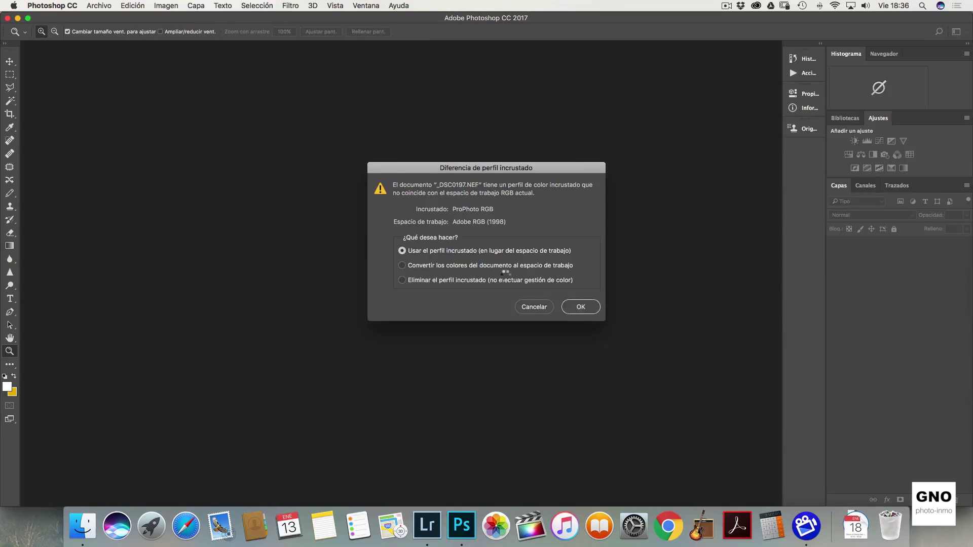
pyautogui.click(581, 306)
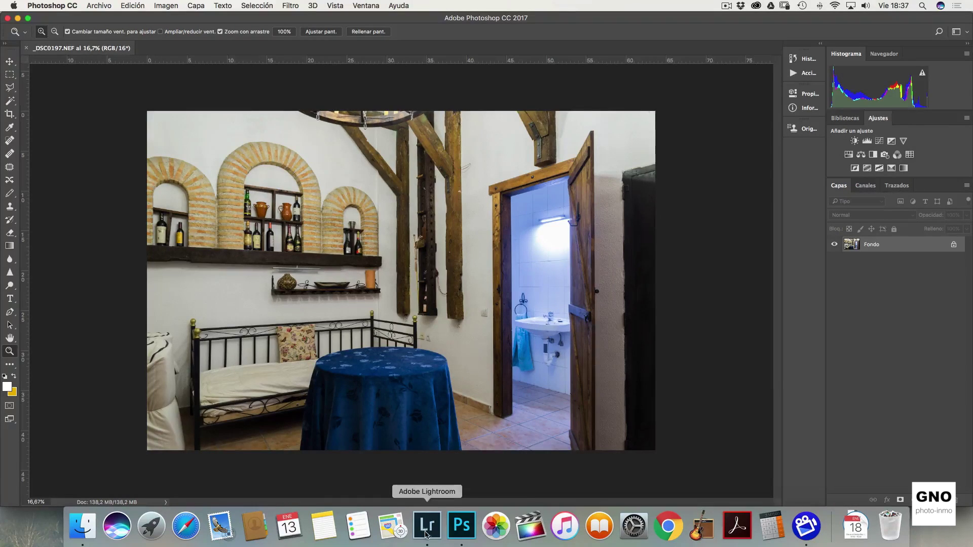
# Step: Send the warm Copiar 2 copy from Lightroom to Photoshop, opening as _DSC0197-2
pyautogui.click(428, 525)
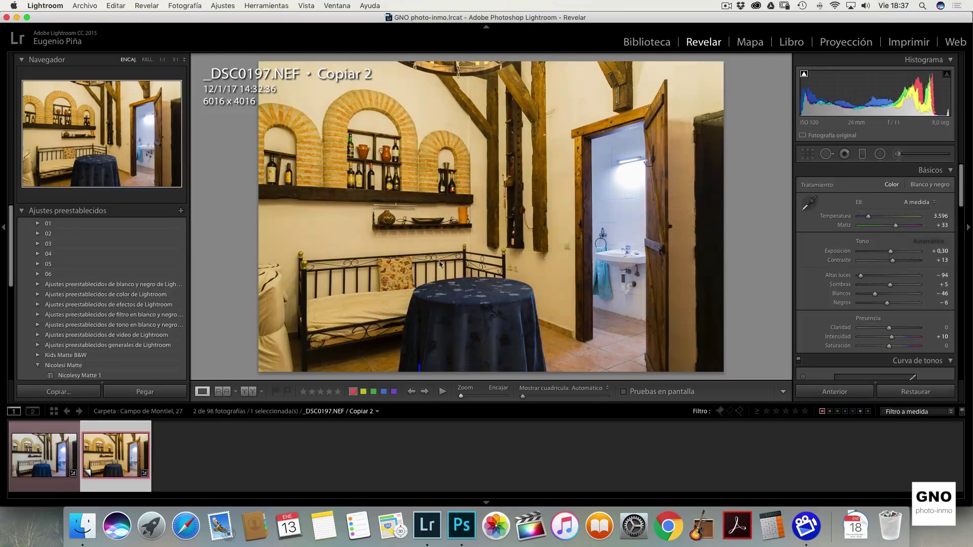
pyautogui.rightClick(449, 209)
pyautogui.click(646, 297)
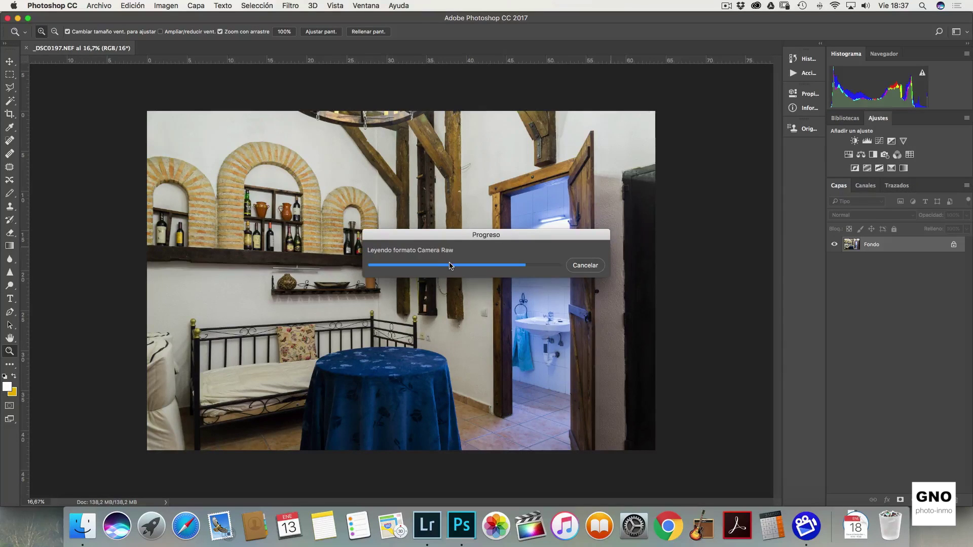
pyautogui.click(580, 307)
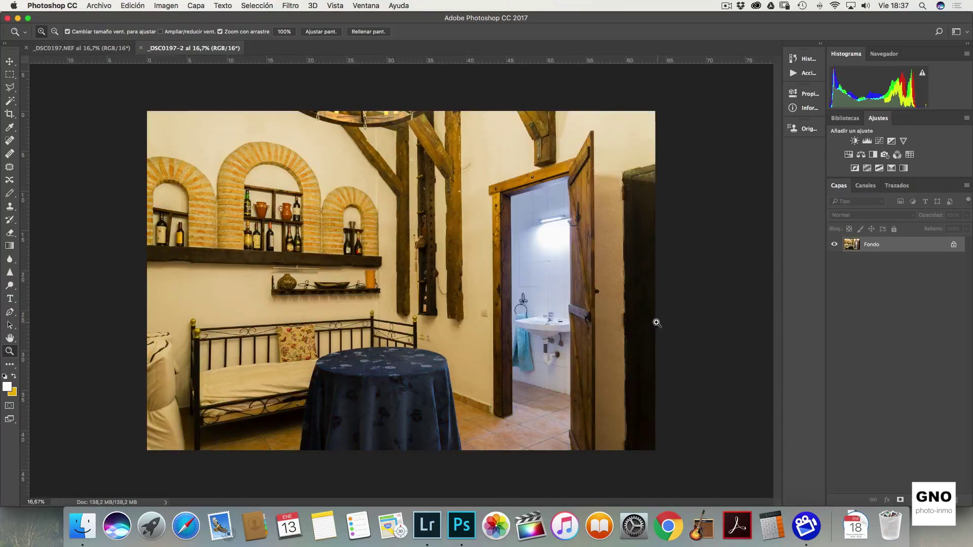
pyautogui.click(371, 6)
pyautogui.moveTo(395, 17)
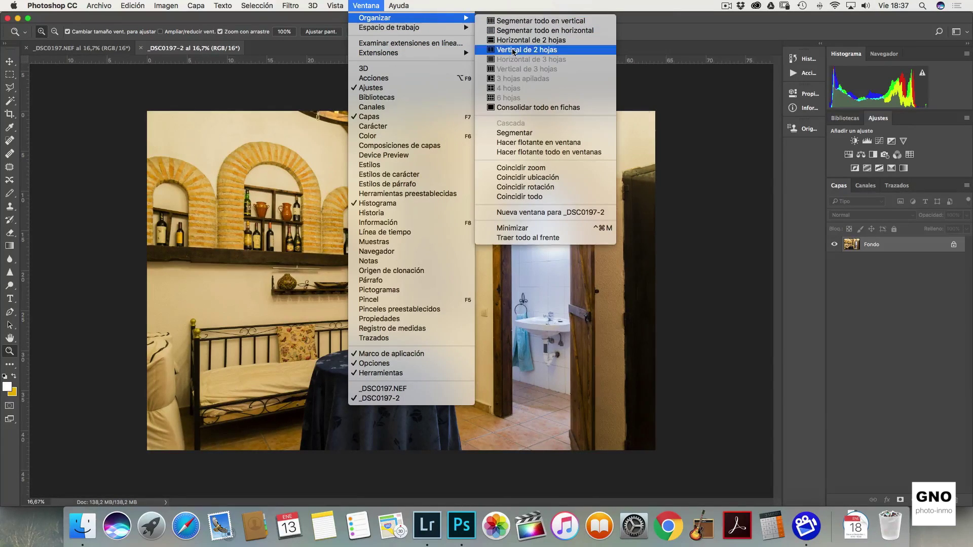
# Step: Tile both documents as Vertical de 2 hojas, zoom each to fit, and activate the warm one
pyautogui.click(513, 50)
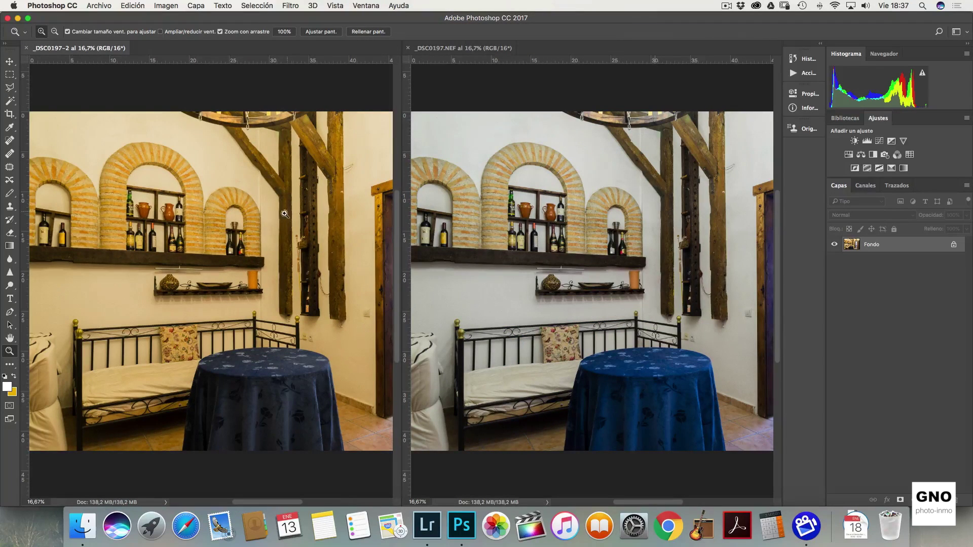
pyautogui.moveTo(278, 228); pyautogui.dragTo(223, 228)
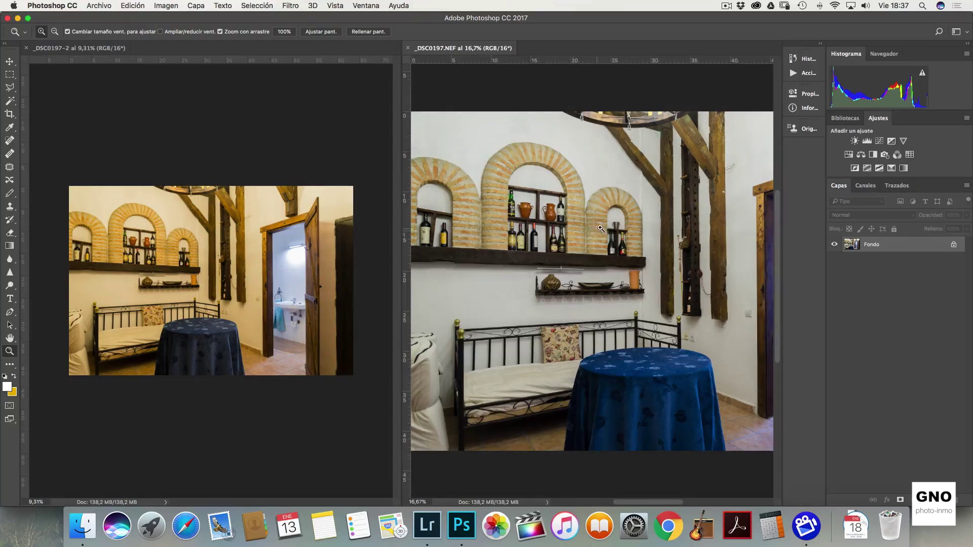
pyautogui.moveTo(602, 231); pyautogui.dragTo(591, 239)
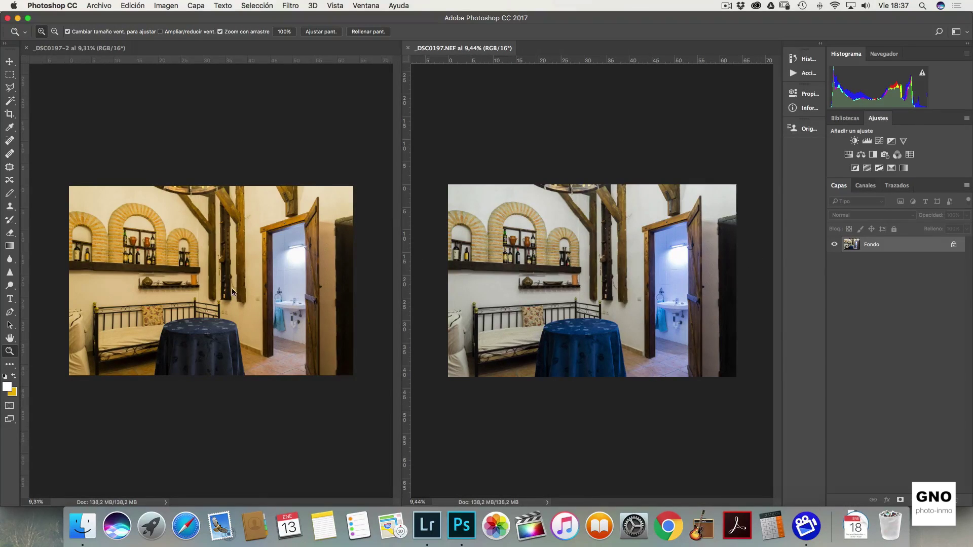
pyautogui.click(10, 62)
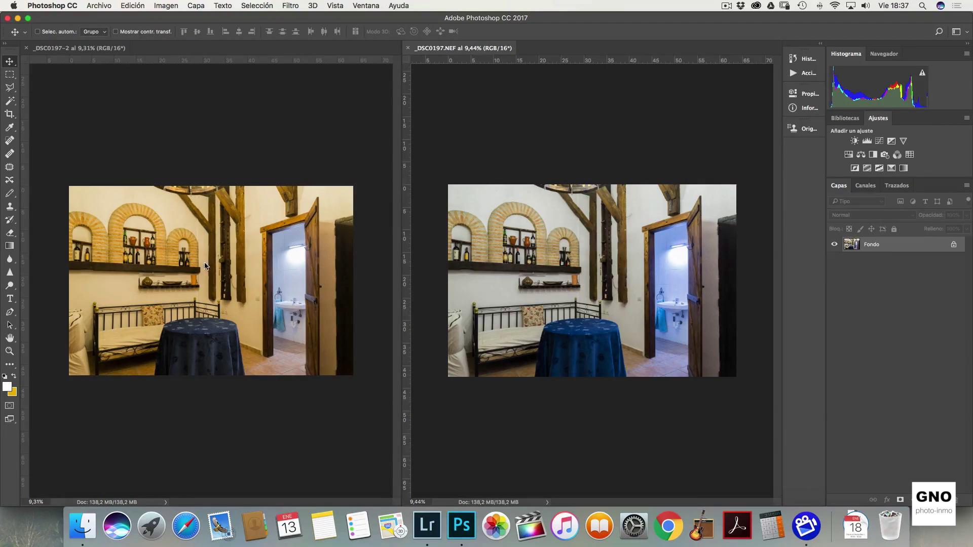
pyautogui.click(205, 266)
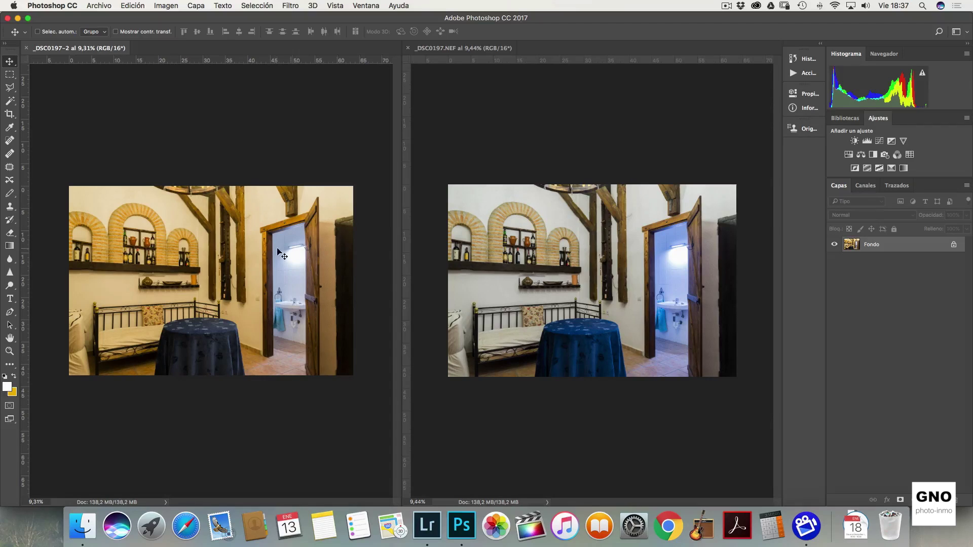
# Step: Drag the warm image into _DSC0197.NEF as Capa 1, aligned exactly over Fondo
pyautogui.moveTo(278, 252)
pyautogui.mouseDown()
pyautogui.moveTo(554, 252)
pyautogui.moveTo(653, 271)
pyautogui.mouseUp()
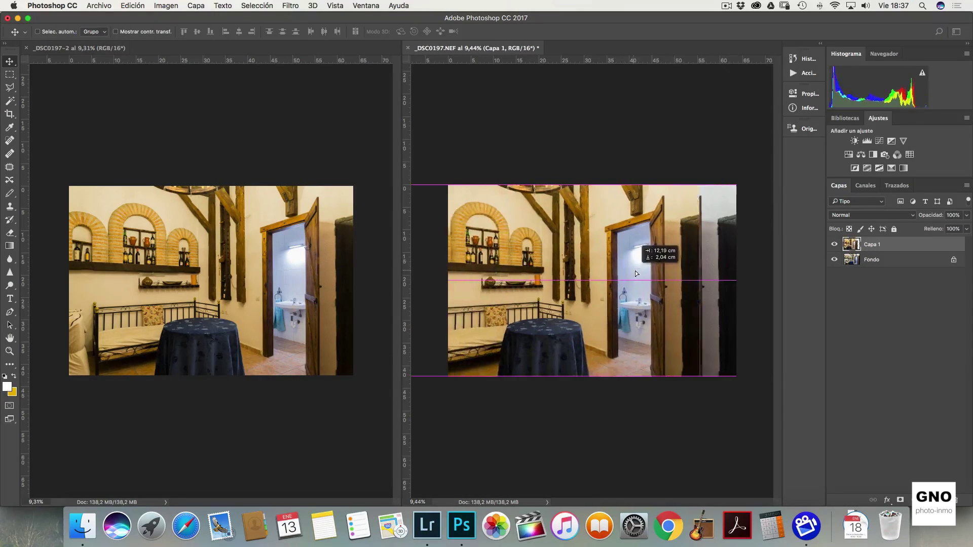
pyautogui.moveTo(652, 270); pyautogui.dragTo(665, 280)
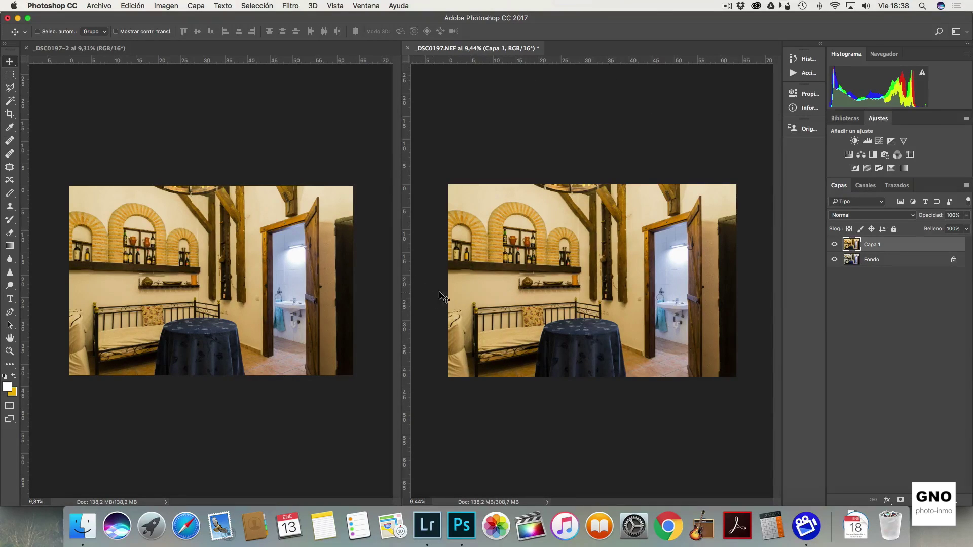
pyautogui.moveTo(581, 282); pyautogui.dragTo(582, 282)
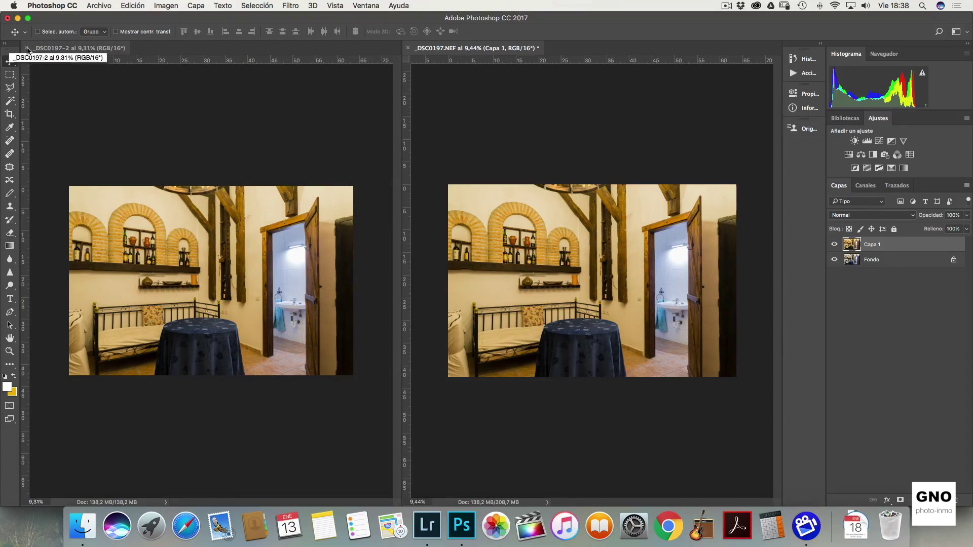
# Step: Close _DSC0197-2 without saving, zoom in, and toggle Capa 1's visibility to compare tones
pyautogui.click(26, 48)
pyautogui.click(446, 179)
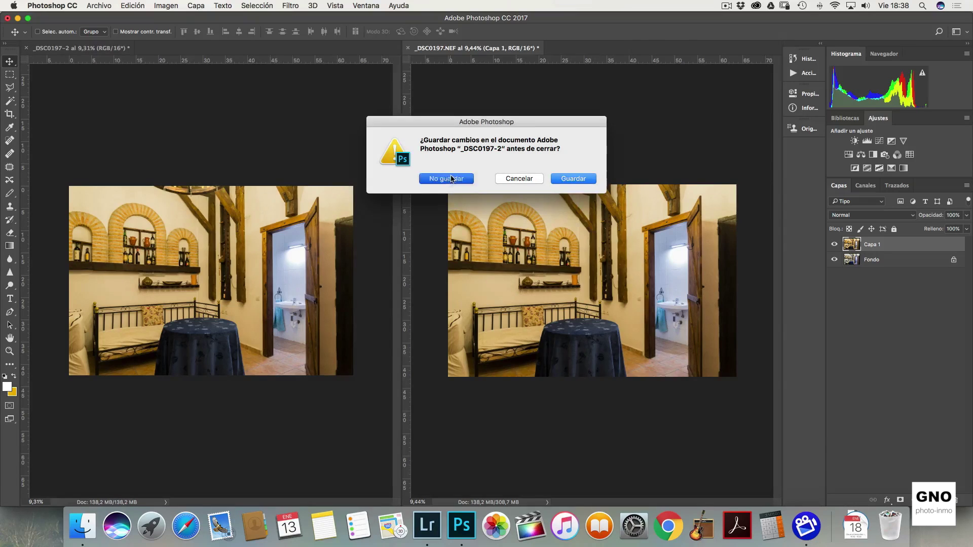
pyautogui.press('z')
pyautogui.hotkey('ctrl', '+')
pyautogui.hotkey('ctrl', '+')
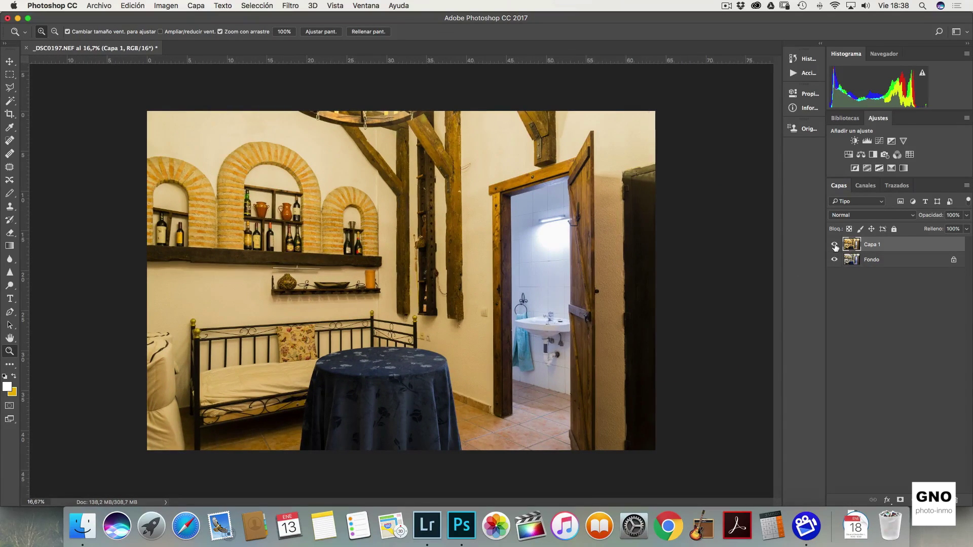
pyautogui.click(834, 246)
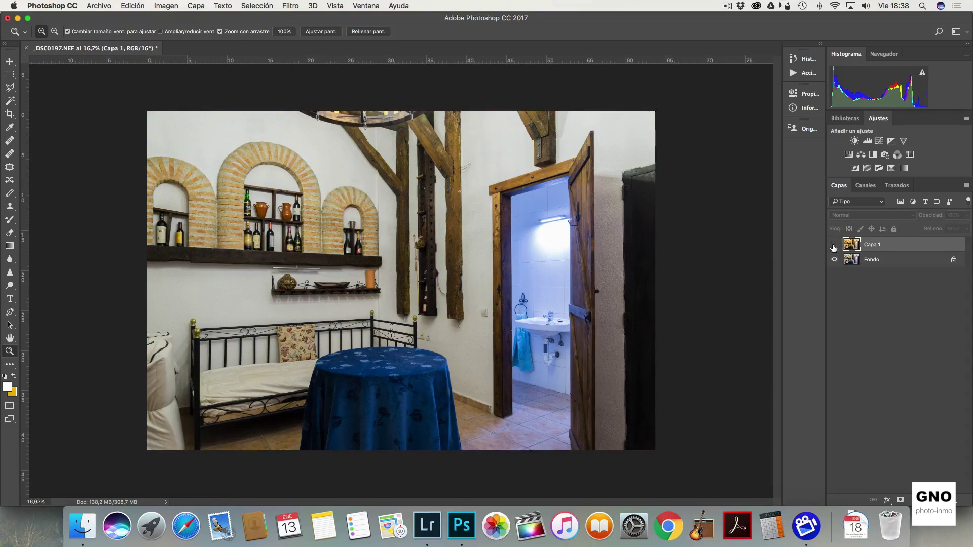
pyautogui.click(834, 245)
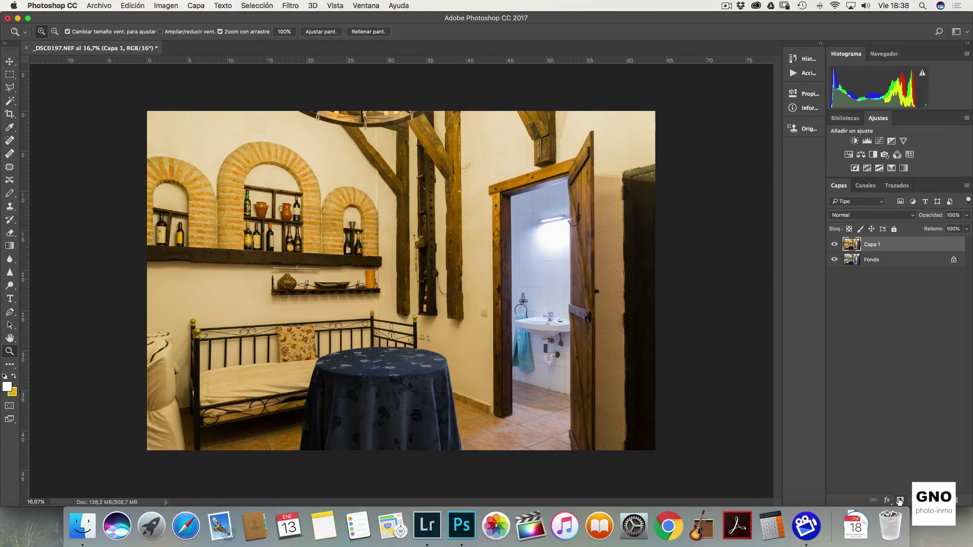
# Step: Add a layer mask to Capa 1, invert it to black, and switch to the brush
pyautogui.click(900, 500)
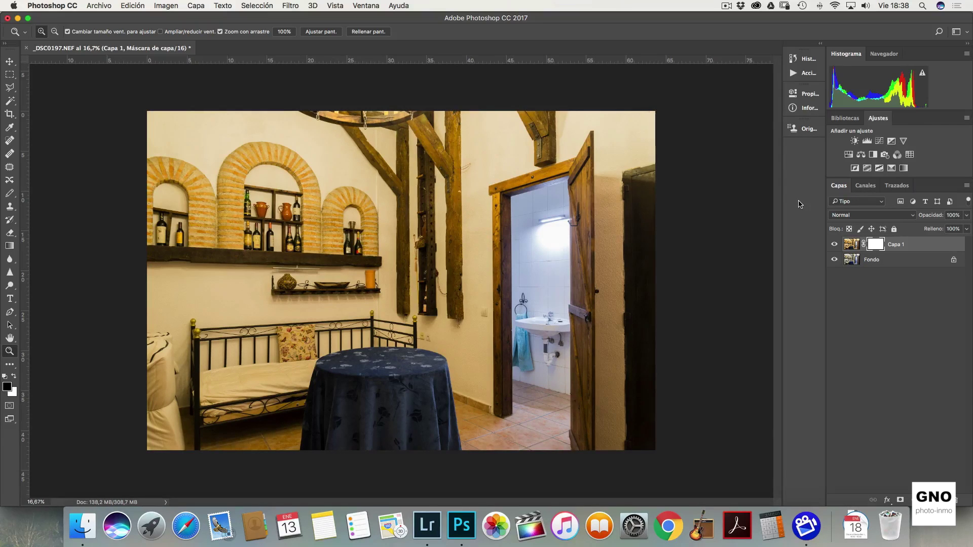
pyautogui.press('super+i')
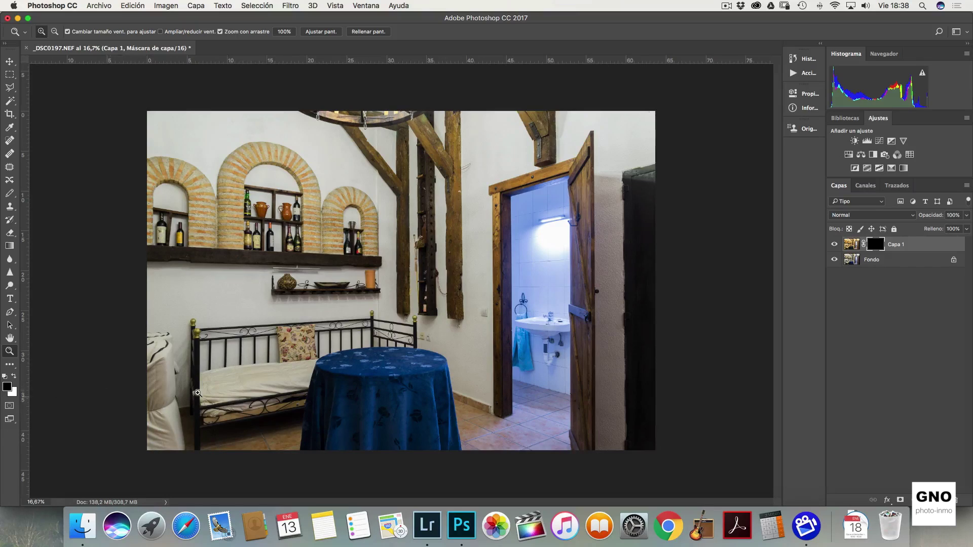
pyautogui.press('b')
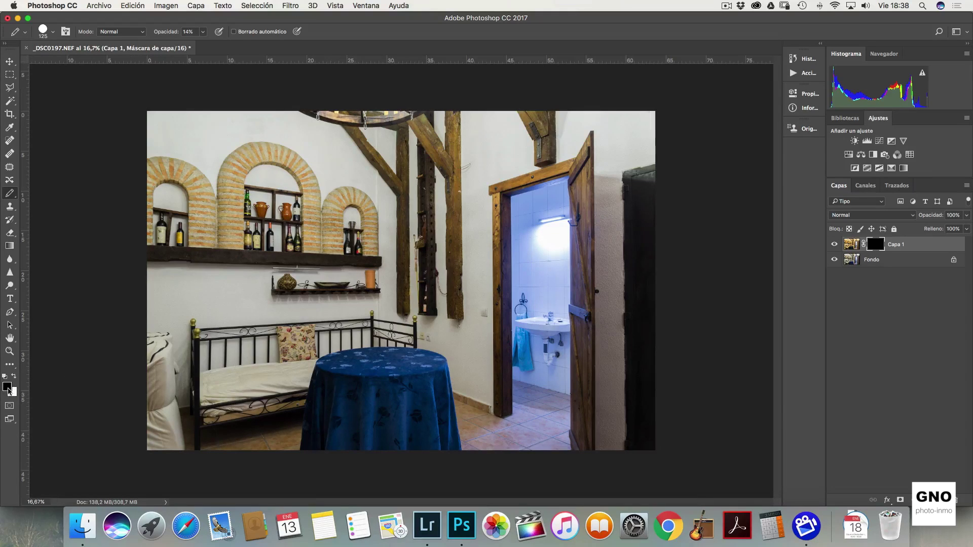
# Step: Make white the foreground and set a 257 px, zero-hardness brush at 100% opacity
pyautogui.press('x')
pyautogui.moveTo(520, 235); pyautogui.dragTo(527, 236)
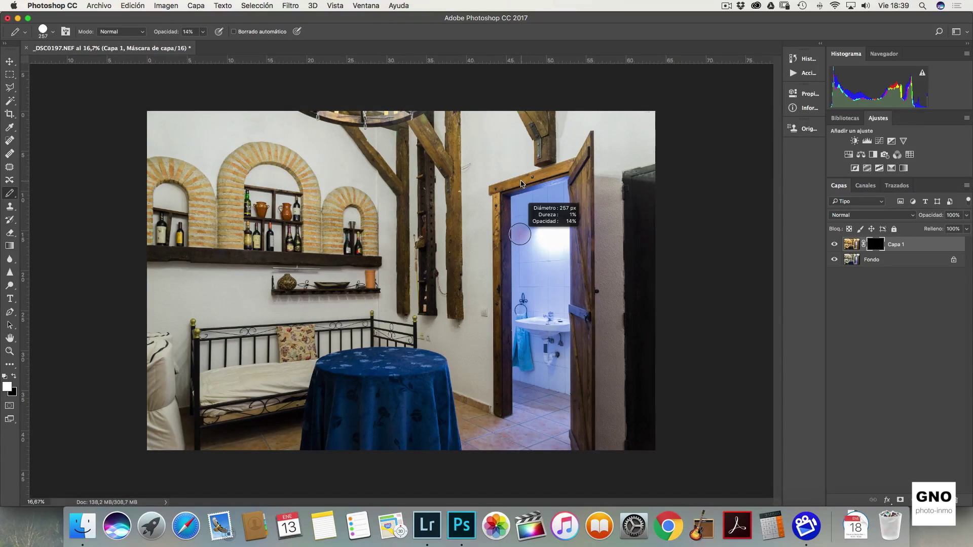
pyautogui.moveTo(521, 182)
pyautogui.mouseDown()
pyautogui.moveTo(525, 201)
pyautogui.moveTo(522, 182)
pyautogui.mouseUp()
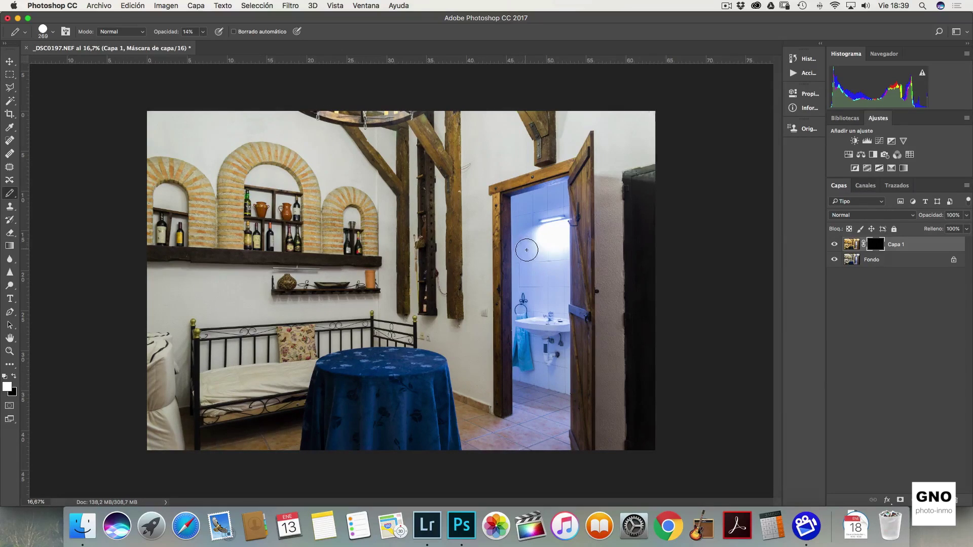
pyautogui.click(204, 31)
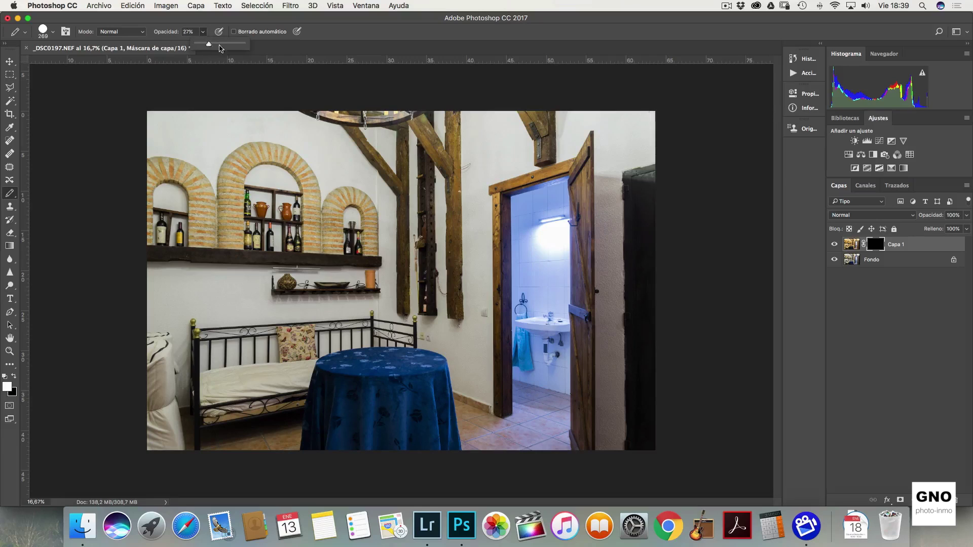
# Step: Zoom in on the bathroom doorway, paint a trial mask stroke, then undo it
pyautogui.press('z')
pyautogui.moveTo(522, 195)
pyautogui.mouseDown()
pyautogui.moveTo(555, 206)
pyautogui.moveTo(454, 156)
pyautogui.mouseUp()
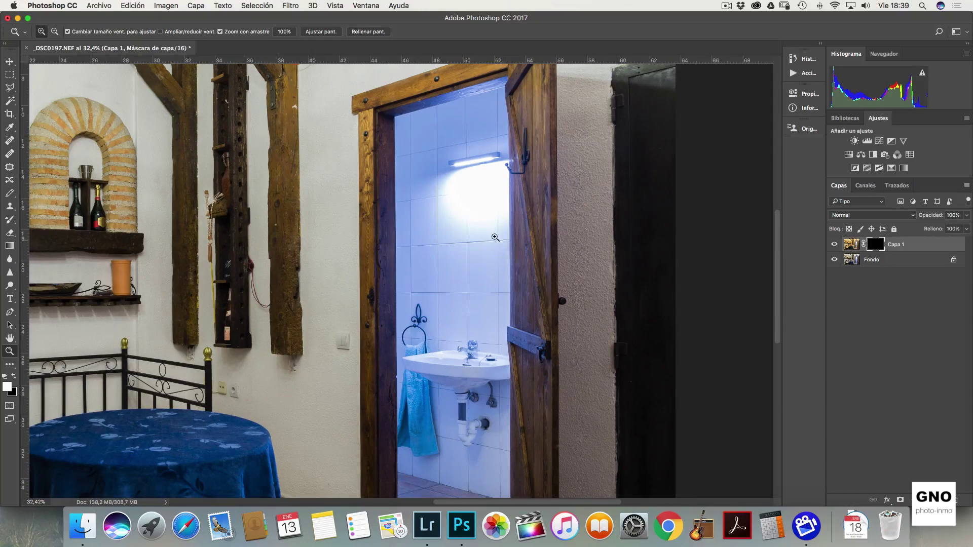
pyautogui.scroll(-3, 495, 238)
pyautogui.press('b')
pyautogui.moveTo(456, 183)
pyautogui.mouseDown()
pyautogui.moveTo(492, 130)
pyautogui.moveTo(448, 217)
pyautogui.moveTo(434, 163)
pyautogui.moveTo(436, 284)
pyautogui.moveTo(463, 208)
pyautogui.moveTo(498, 233)
pyautogui.moveTo(496, 373)
pyautogui.moveTo(448, 354)
pyautogui.moveTo(436, 267)
pyautogui.moveTo(438, 411)
pyautogui.moveTo(471, 365)
pyautogui.moveTo(494, 422)
pyautogui.moveTo(436, 408)
pyautogui.moveTo(487, 420)
pyautogui.moveTo(499, 409)
pyautogui.moveTo(509, 118)
pyautogui.moveTo(515, 298)
pyautogui.mouseUp()
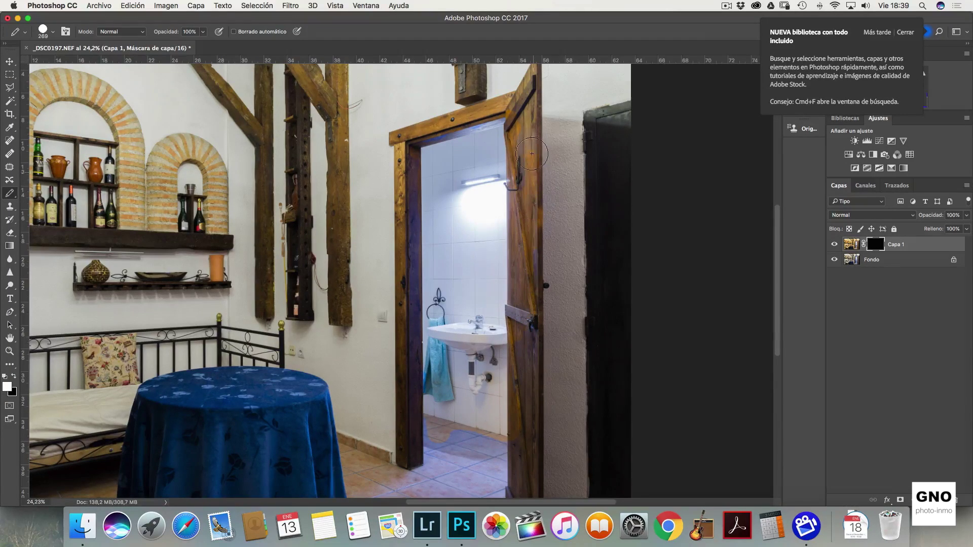
pyautogui.scroll(3, 512, 152)
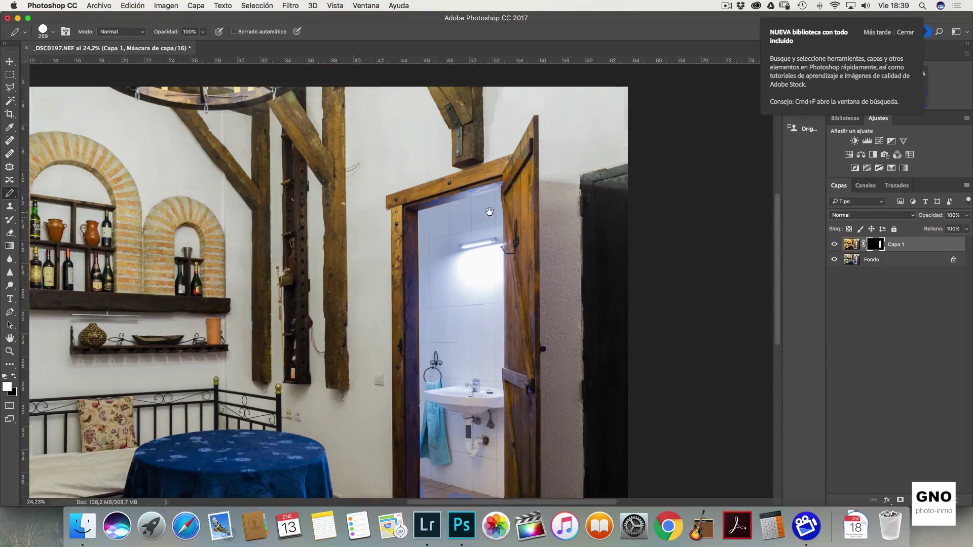
pyautogui.scroll(1, 495, 180)
pyautogui.moveTo(495, 180); pyautogui.dragTo(487, 181)
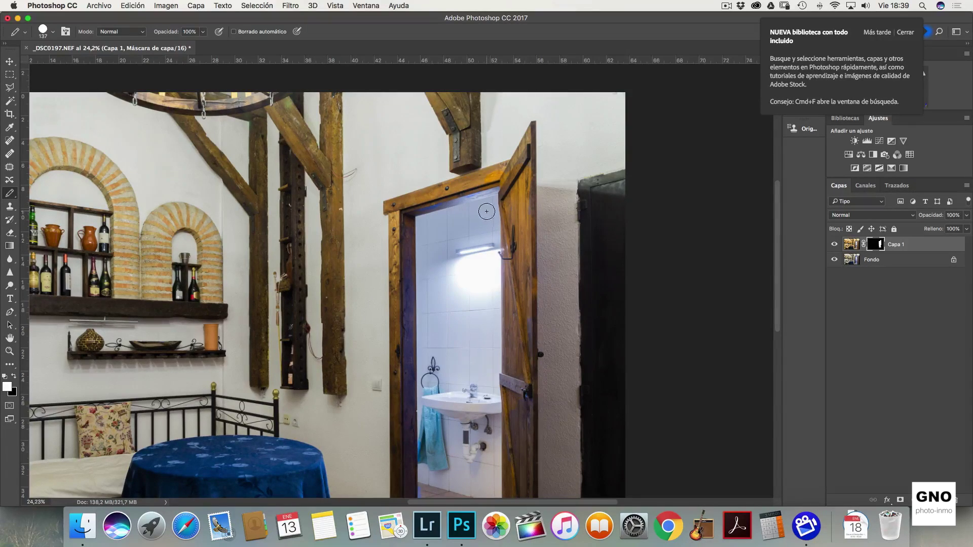
pyautogui.press('super+z')
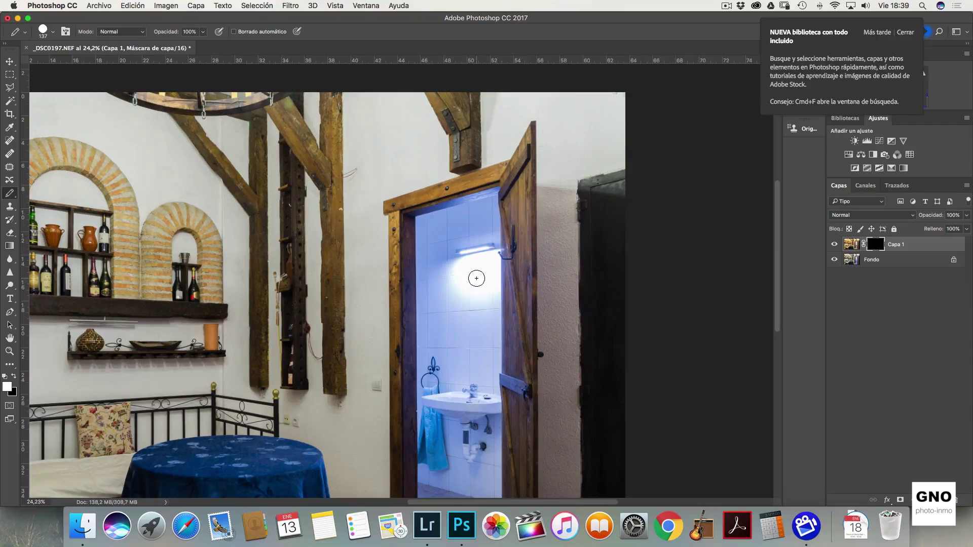
# Step: Return History to the first doorway stroke, then paint a mask stroke over the bathroom lamp
pyautogui.click(878, 35)
pyautogui.click(796, 78)
pyautogui.click(691, 53)
pyautogui.click(712, 109)
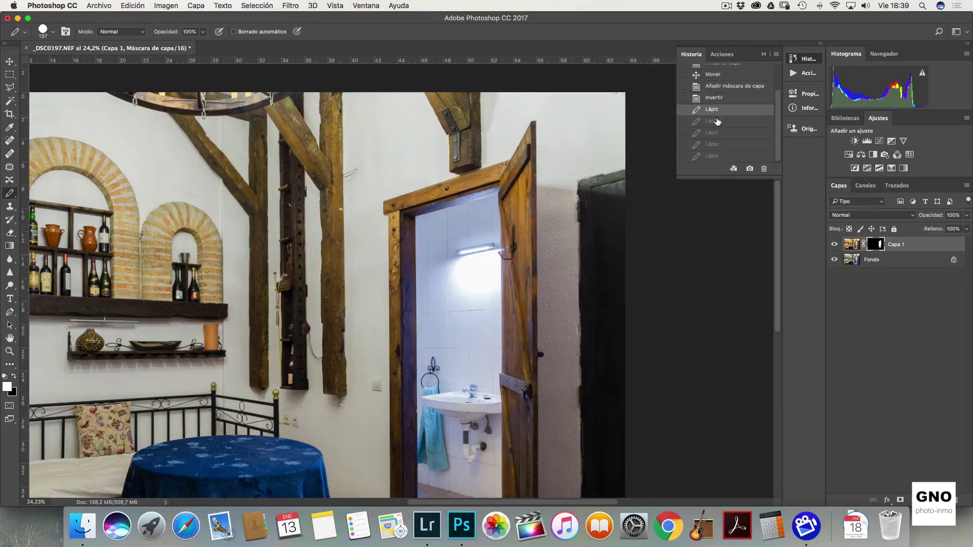
pyautogui.click(714, 122)
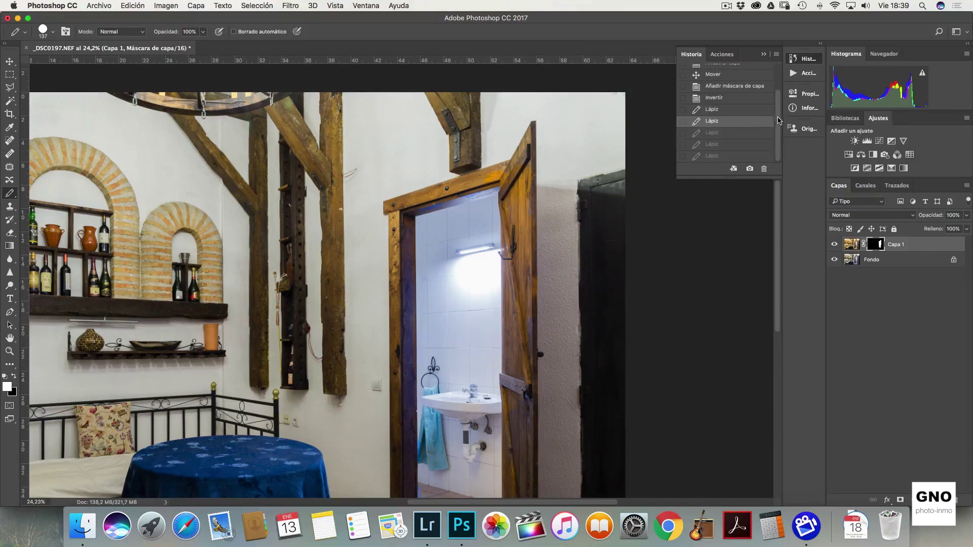
pyautogui.scroll(-5, 508, 259)
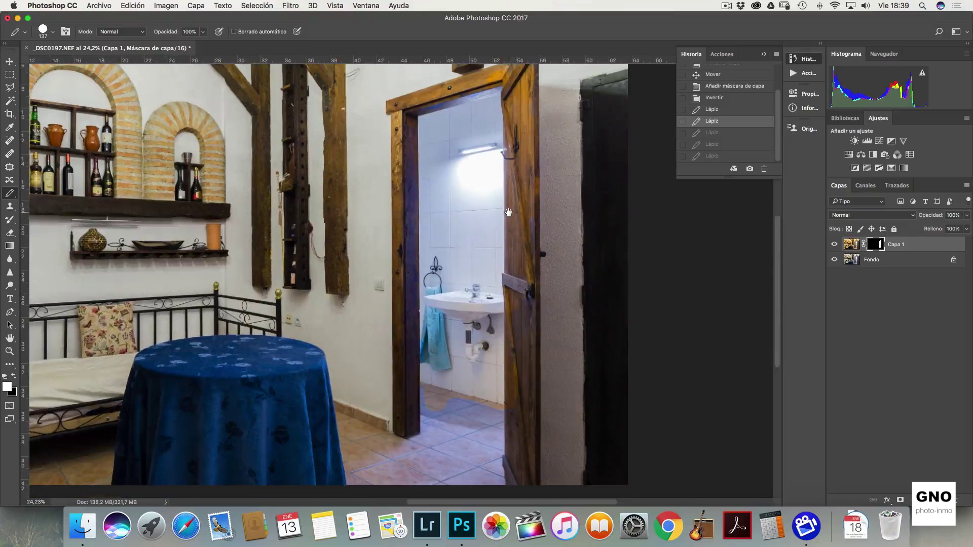
pyautogui.click(719, 109)
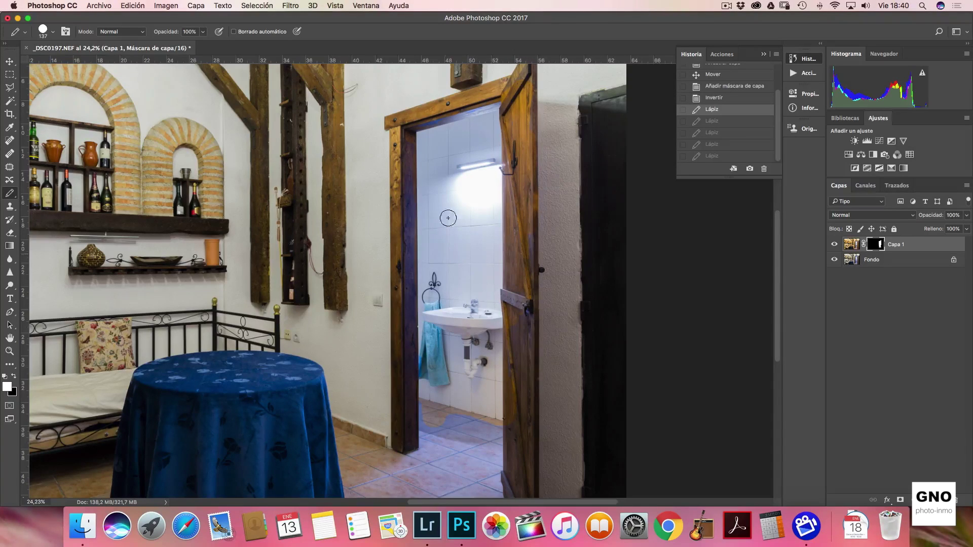
pyautogui.click(467, 196)
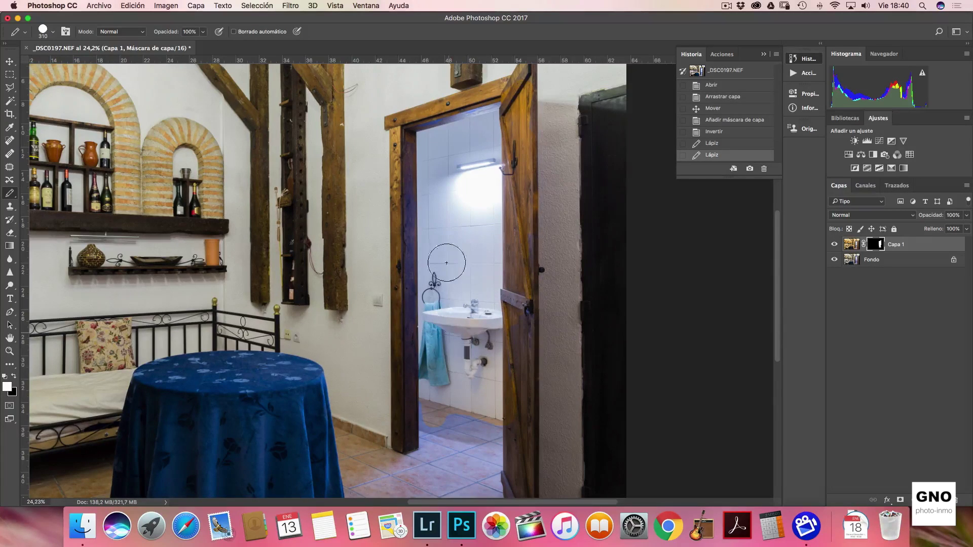
# Step: Reveal the lamp area, paint the doorway floor near the door in black, then set opacity to 28%
pyautogui.moveTo(486, 196); pyautogui.dragTo(434, 192)
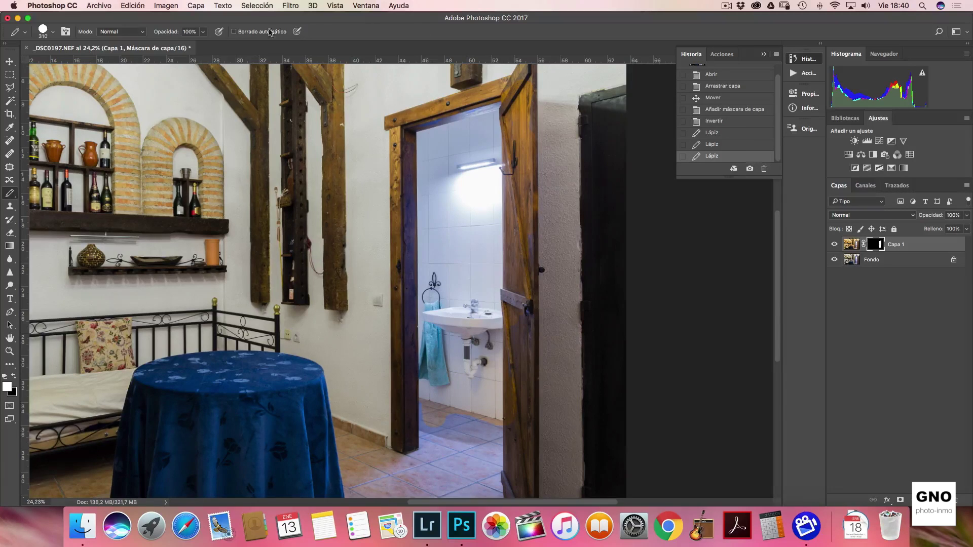
pyautogui.click(206, 32)
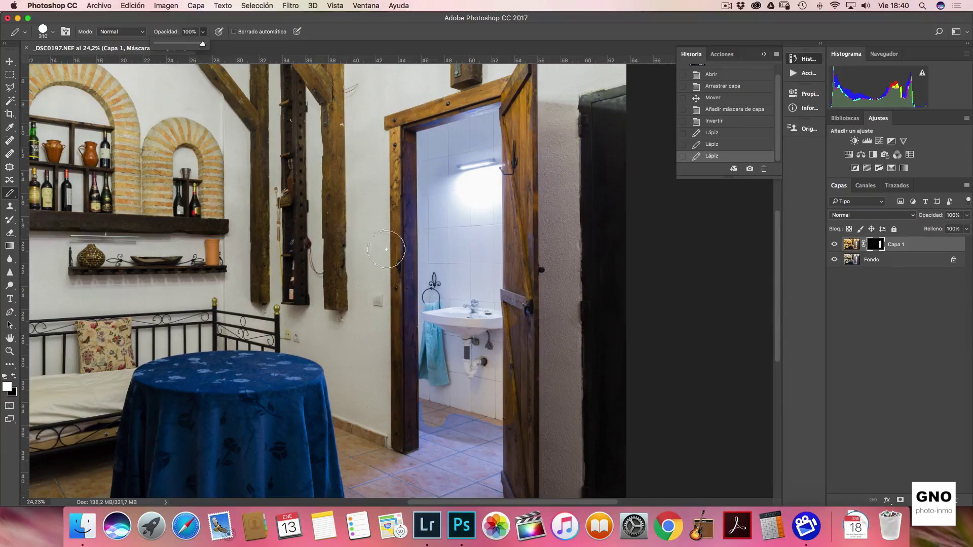
pyautogui.press('x')
pyautogui.moveTo(444, 427)
pyautogui.mouseDown()
pyautogui.moveTo(467, 427)
pyautogui.moveTo(421, 409)
pyautogui.moveTo(494, 429)
pyautogui.mouseUp()
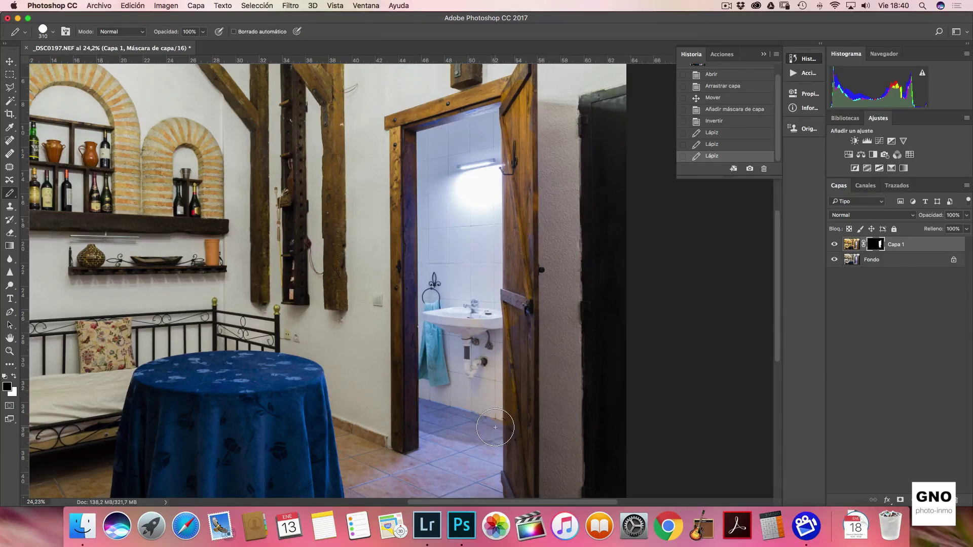
pyautogui.moveTo(495, 427); pyautogui.dragTo(499, 425)
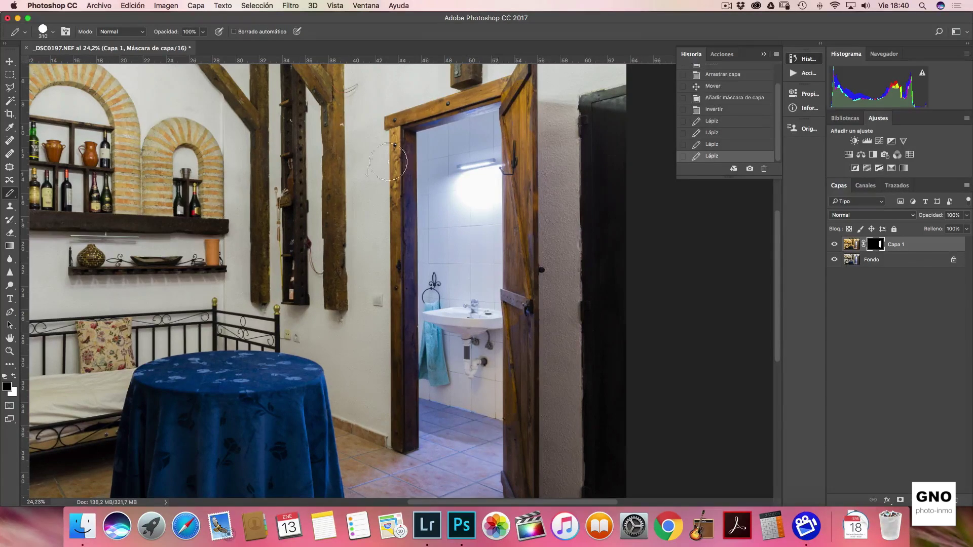
pyautogui.click(202, 32)
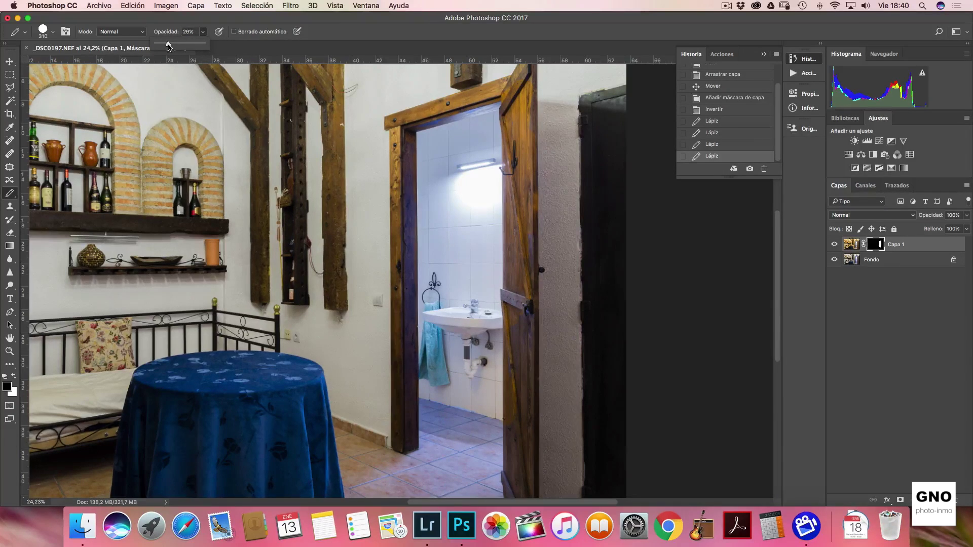
pyautogui.moveTo(436, 415); pyautogui.dragTo(441, 450)
# Step: Zoom to 48% on the doorway and paint the mask along the top door edge and beam
pyautogui.press('z')
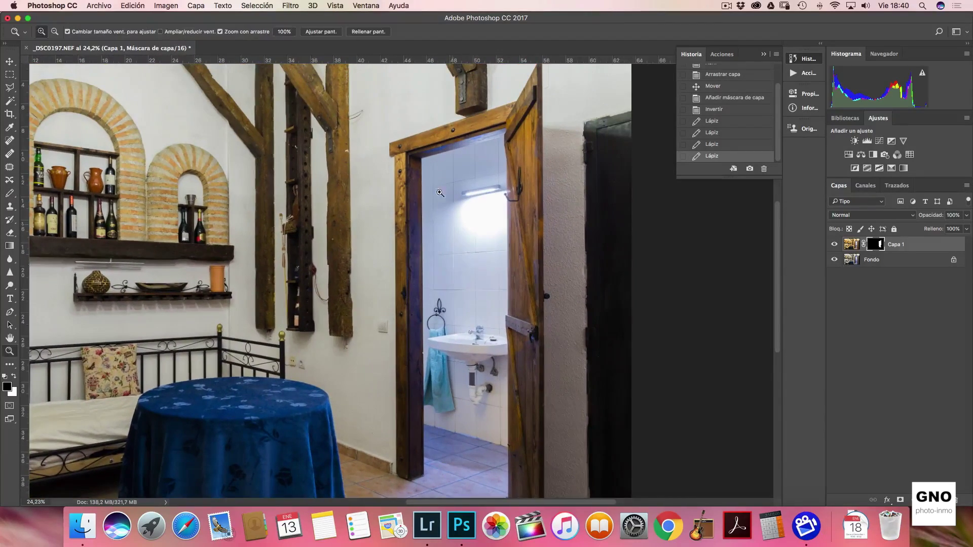
pyautogui.click(477, 183)
pyautogui.moveTo(496, 191); pyautogui.dragTo(435, 288)
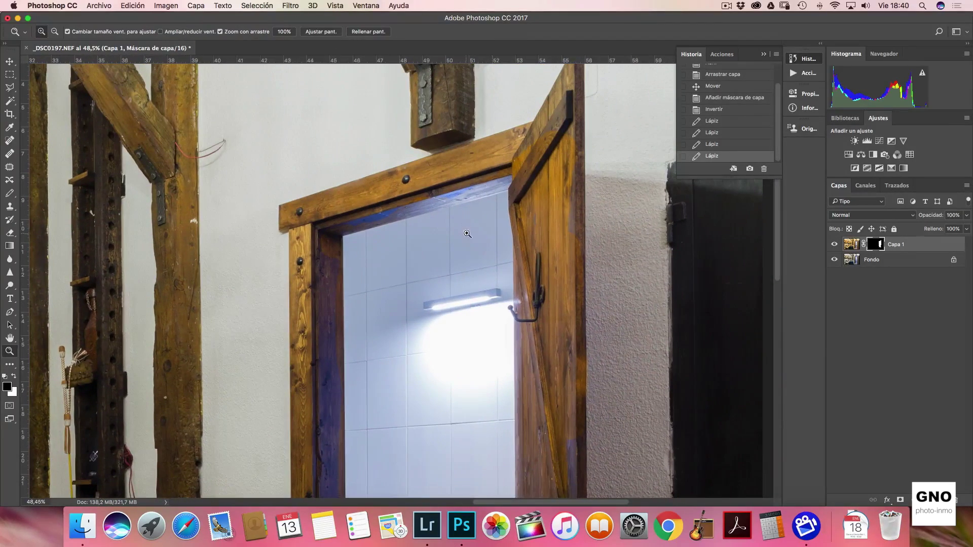
pyautogui.press('b')
pyautogui.moveTo(402, 228); pyautogui.dragTo(383, 214)
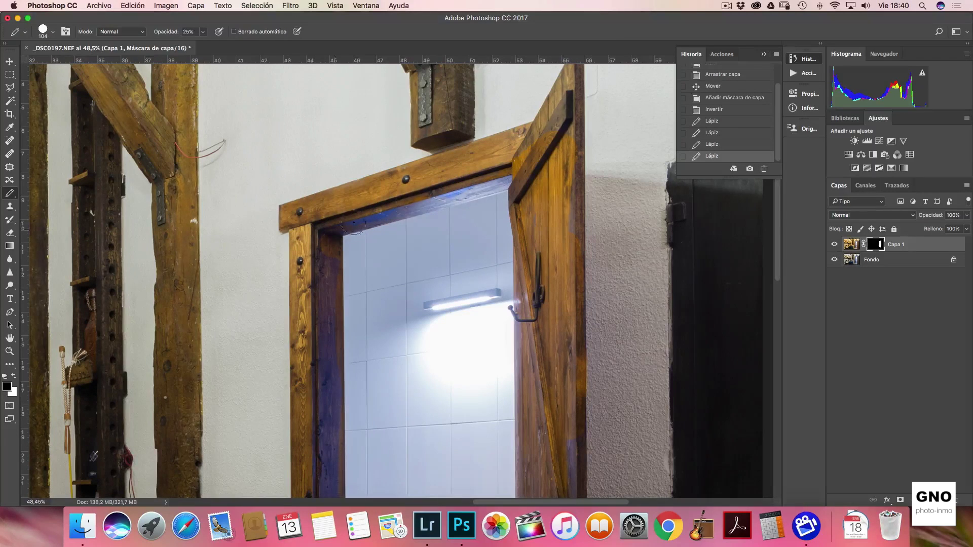
pyautogui.moveTo(460, 187)
pyautogui.mouseDown()
pyautogui.moveTo(402, 223)
pyautogui.moveTo(375, 218)
pyautogui.mouseUp()
pyautogui.press('x')
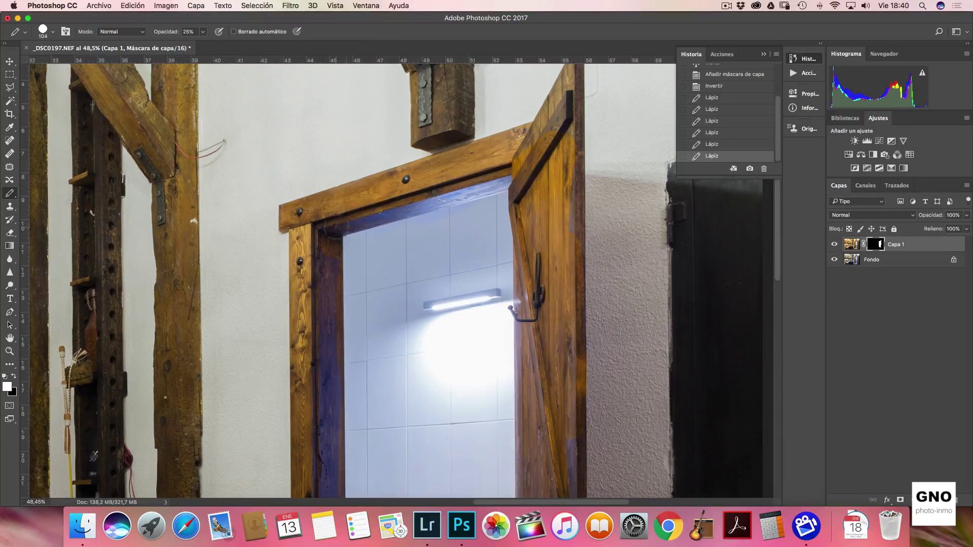
pyautogui.moveTo(496, 160); pyautogui.dragTo(491, 150)
# Step: Paint a mask stroke along the upper door frame
pyautogui.scroll(-3, 380, 228)
pyautogui.hscroll(-3, 380, 228)
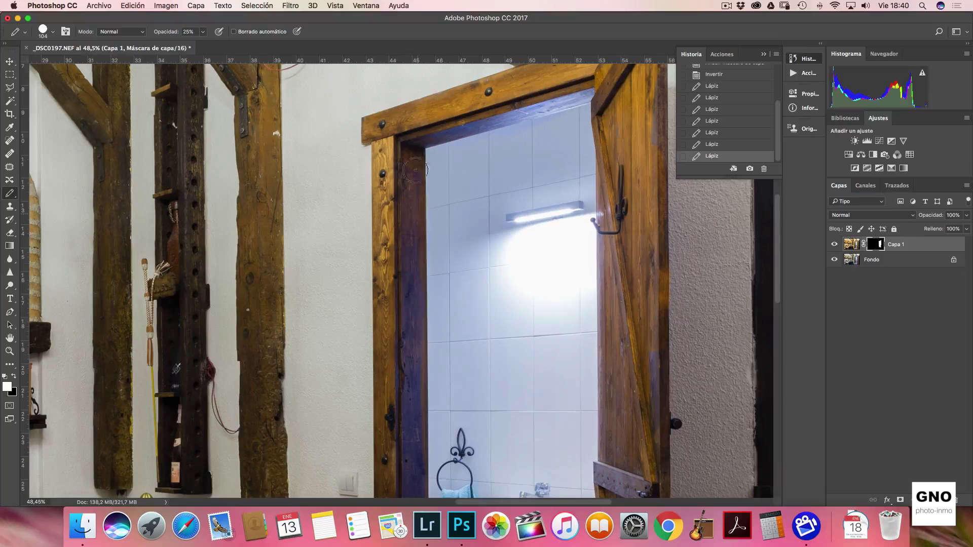
pyautogui.moveTo(434, 131); pyautogui.dragTo(476, 116)
pyautogui.scroll(-5, 430, 203)
pyautogui.hscroll(-1, 428, 213)
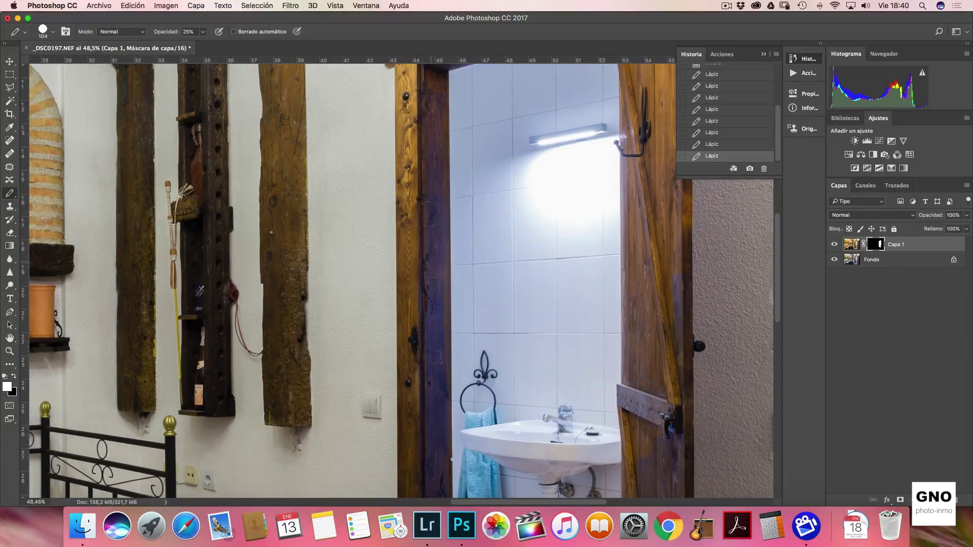
# Step: Raise brush opacity to 62% and paint a small mask stroke along the lower door frame
pyautogui.click(202, 33)
pyautogui.click(449, 258)
pyautogui.click(202, 33)
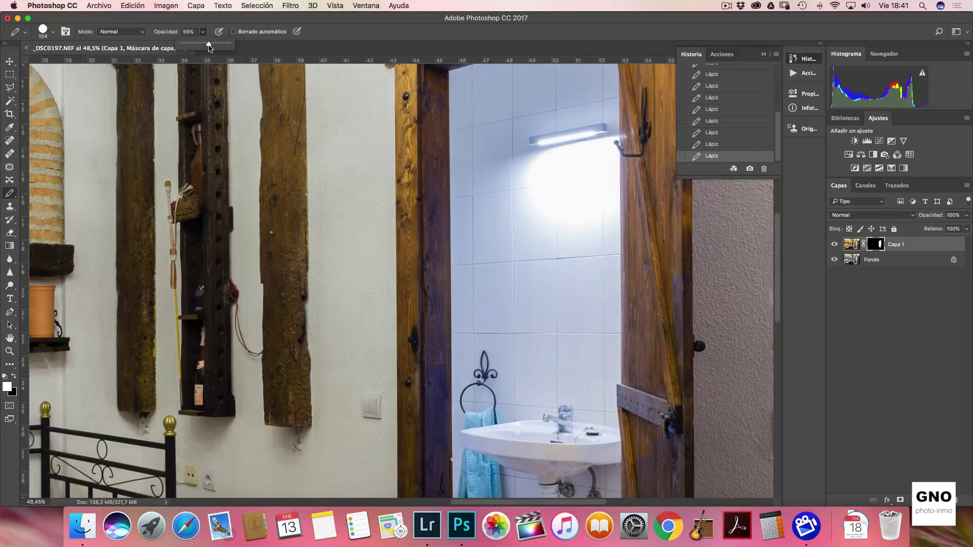
pyautogui.click(430, 231)
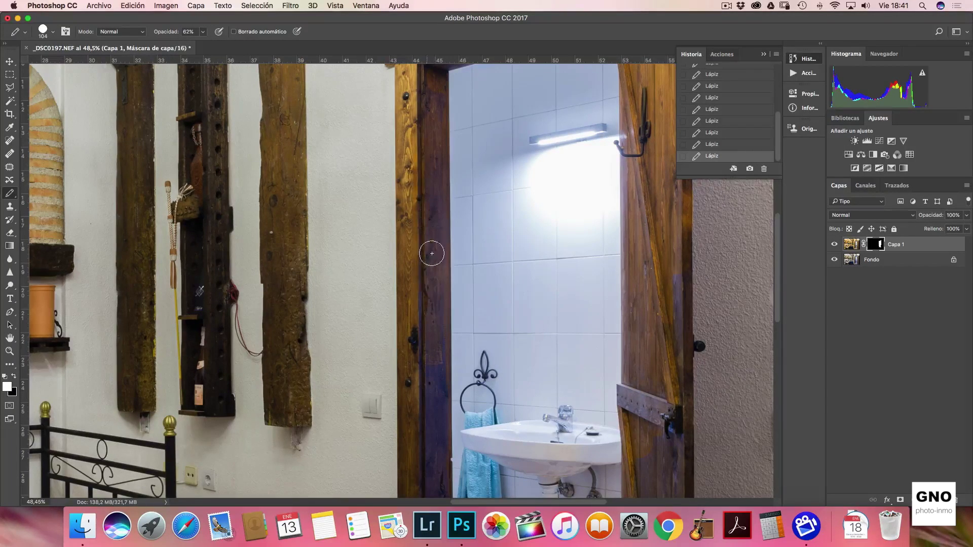
pyautogui.moveTo(412, 247); pyautogui.dragTo(405, 88)
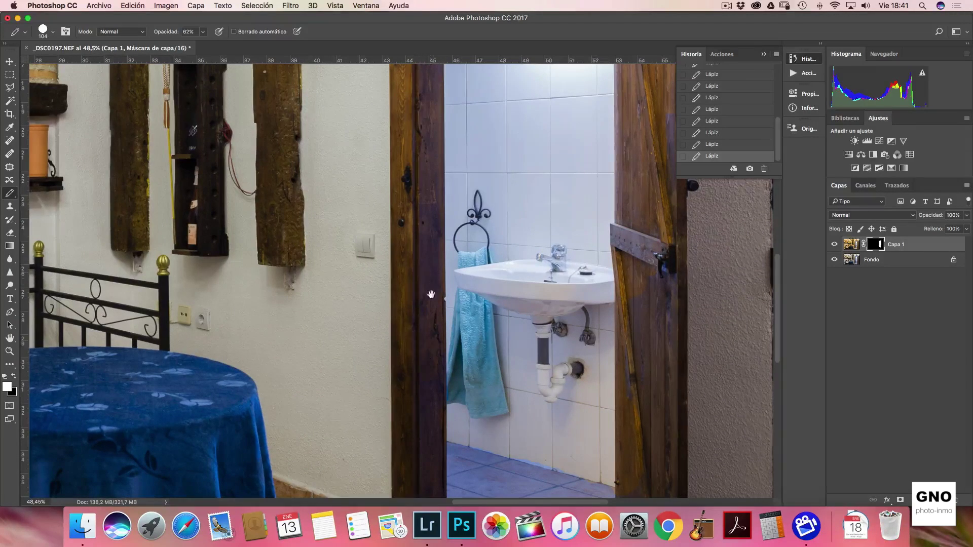
pyautogui.moveTo(426, 253); pyautogui.dragTo(419, 132)
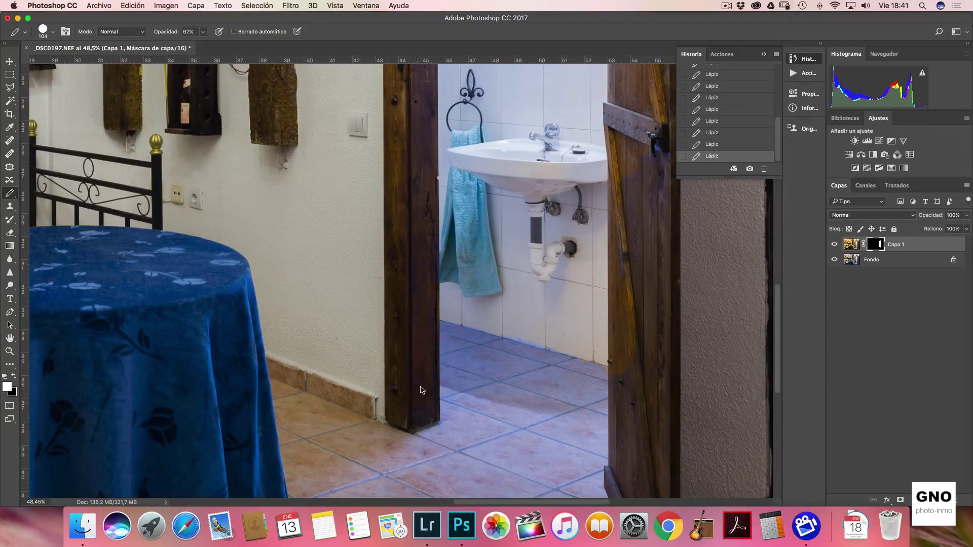
pyautogui.moveTo(458, 276); pyautogui.dragTo(438, 277)
# Step: Pan over the doorway floor and lintel, switch to black, and zoom out to frame the doorway floor
pyautogui.scroll(5, 585, 259)
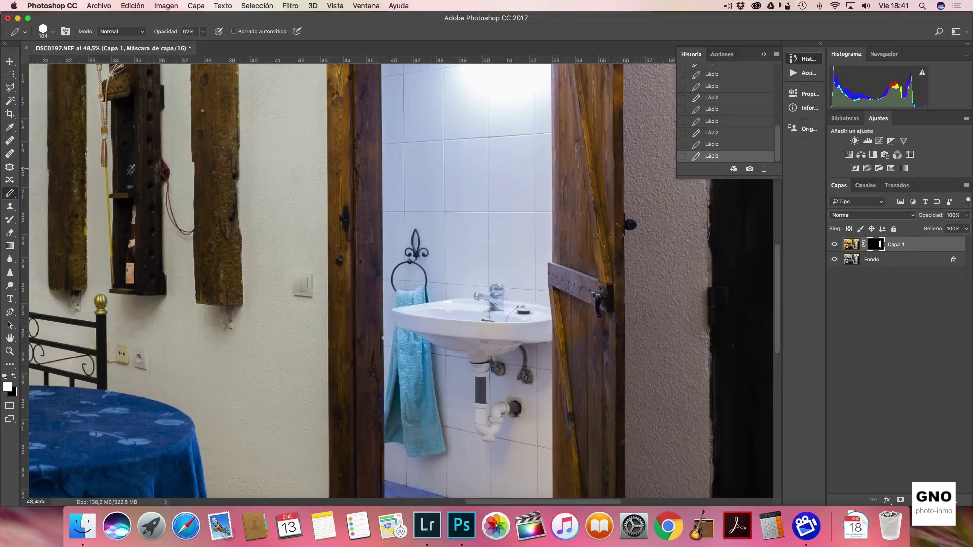
pyautogui.moveTo(592, 302); pyautogui.dragTo(581, 212)
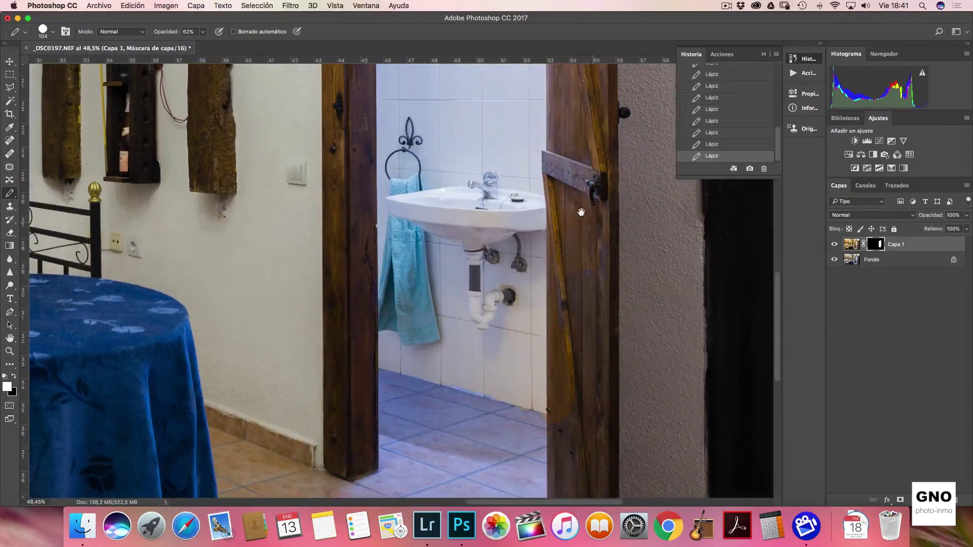
pyautogui.moveTo(592, 290); pyautogui.dragTo(586, 184)
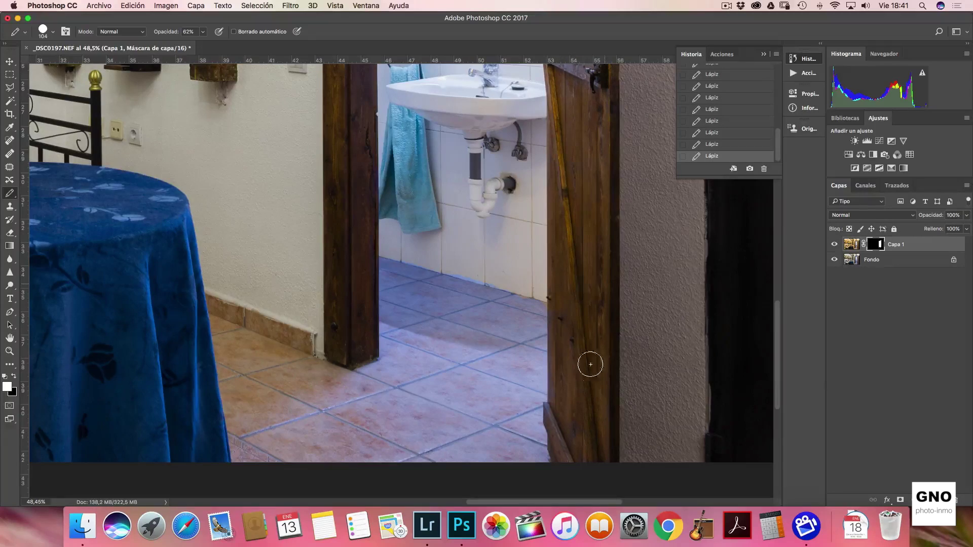
pyautogui.moveTo(583, 303); pyautogui.dragTo(562, 497)
pyautogui.moveTo(562, 108)
pyautogui.mouseDown()
pyautogui.moveTo(543, 266)
pyautogui.moveTo(548, 363)
pyautogui.mouseUp()
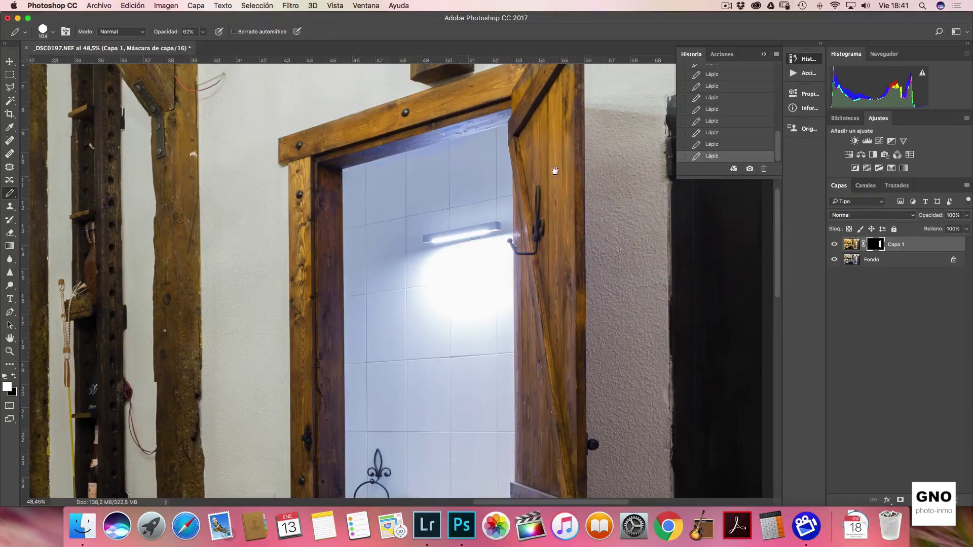
pyautogui.moveTo(554, 152); pyautogui.dragTo(558, 243)
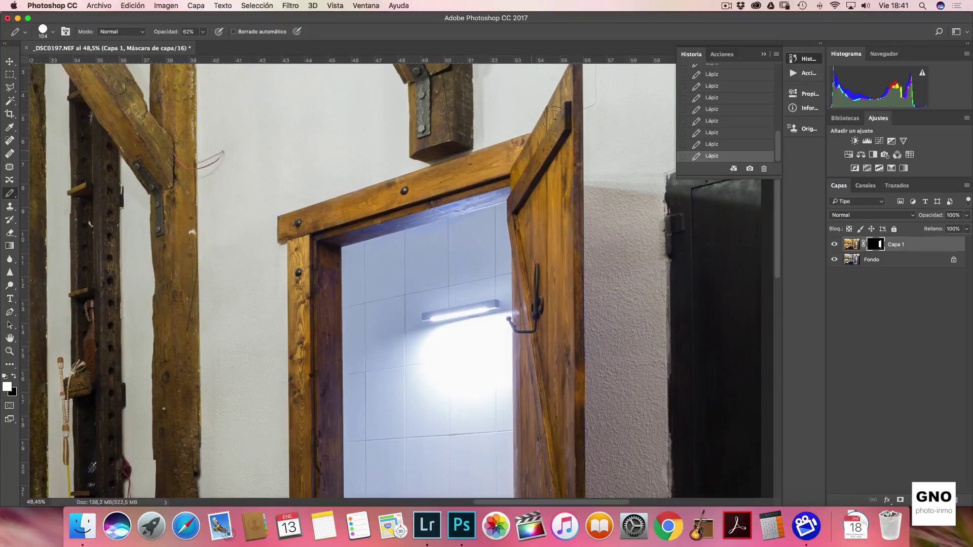
pyautogui.moveTo(554, 118); pyautogui.dragTo(532, 179)
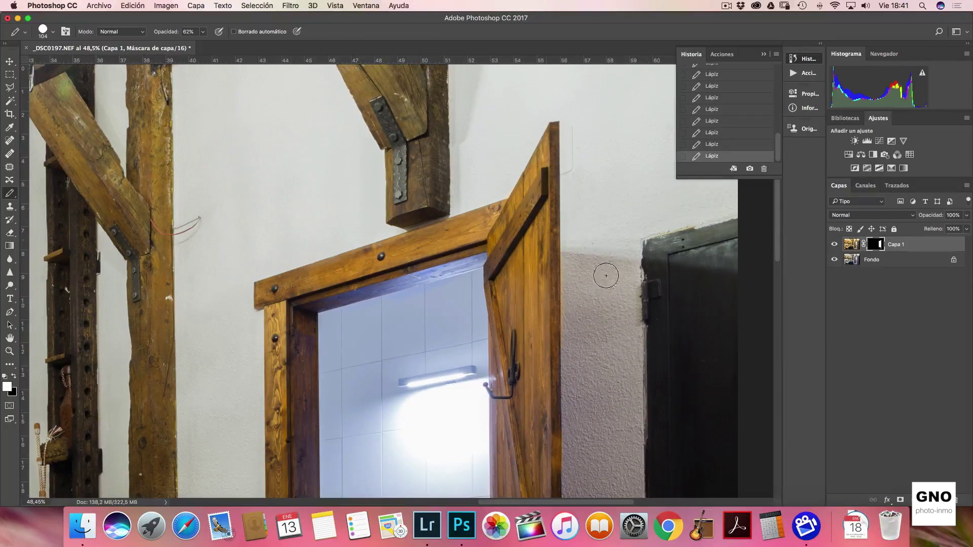
pyautogui.press('x')
pyautogui.press('z')
pyautogui.moveTo(523, 262); pyautogui.dragTo(486, 262)
pyautogui.moveTo(471, 471)
pyautogui.mouseDown()
pyautogui.moveTo(470, 291)
pyautogui.moveTo(610, 260)
pyautogui.moveTo(575, 259)
pyautogui.mouseUp()
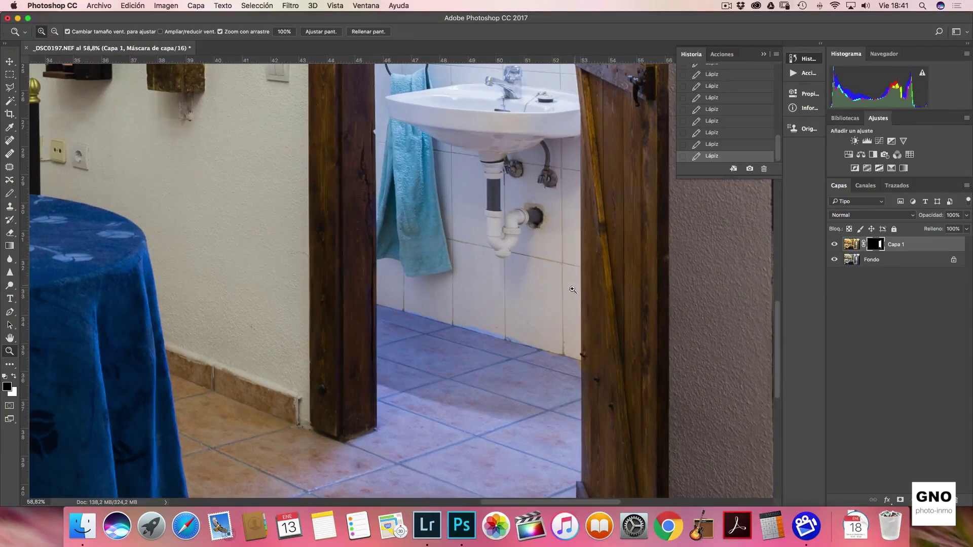
# Step: Zoom in on the floor-to-wall edge and paint it on the mask at low opacity
pyautogui.scroll(-5, 421, 362)
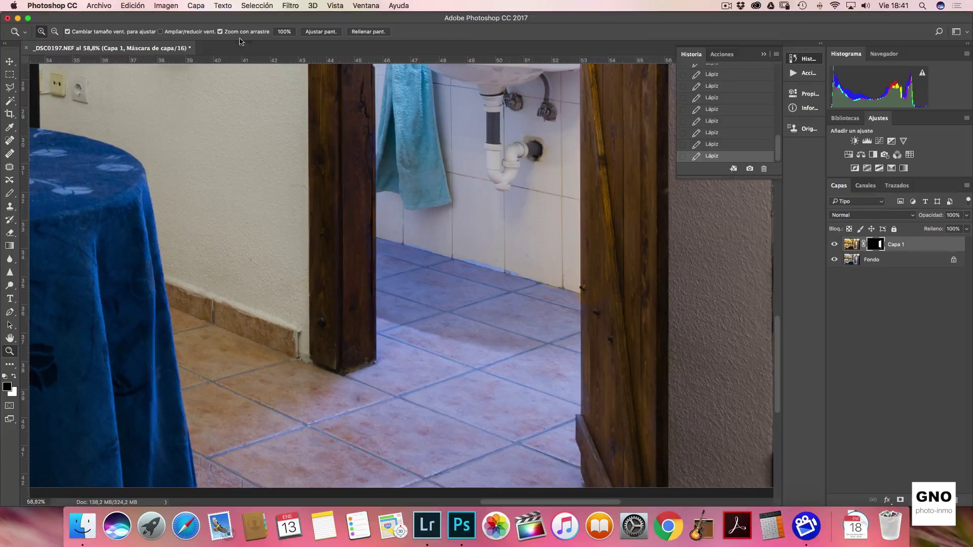
pyautogui.press('b')
pyautogui.click(203, 32)
pyautogui.moveTo(178, 46); pyautogui.dragTo(180, 46)
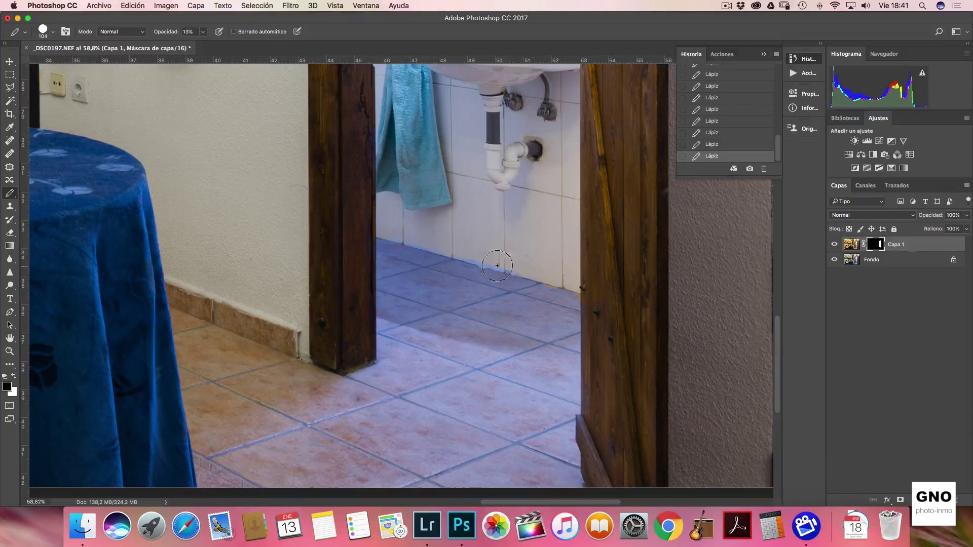
pyautogui.press('z')
pyautogui.moveTo(440, 247); pyautogui.dragTo(483, 271)
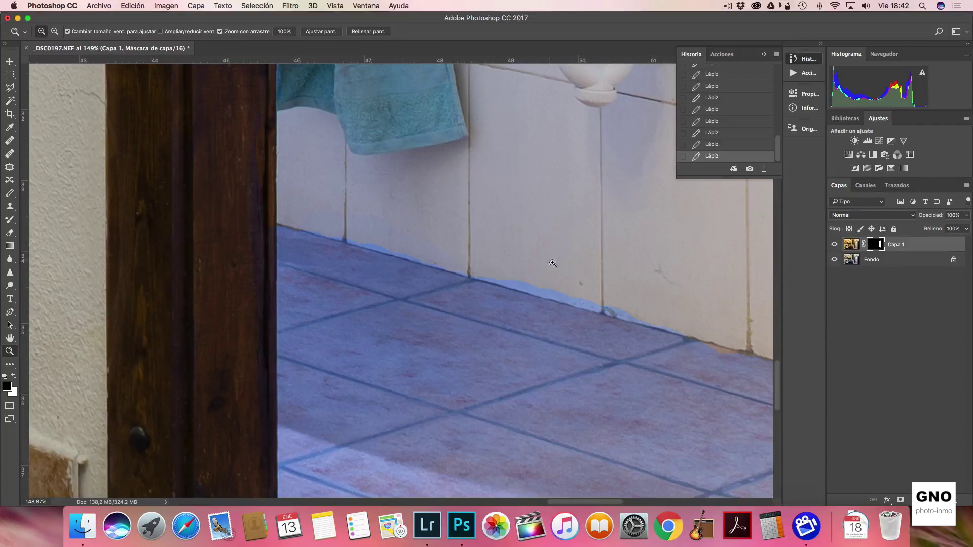
pyautogui.press('b')
pyautogui.click(203, 33)
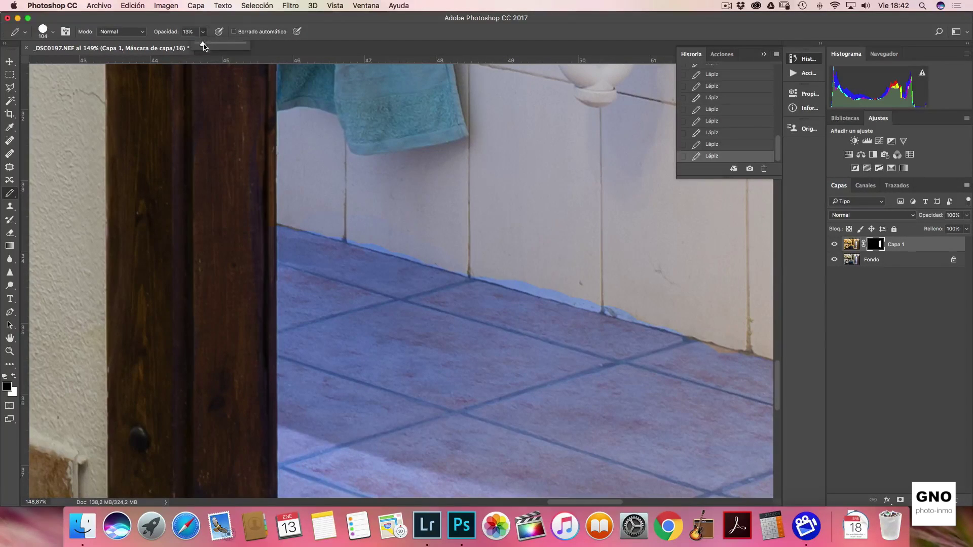
pyautogui.moveTo(494, 256); pyautogui.dragTo(482, 256)
pyautogui.moveTo(327, 228); pyautogui.dragTo(337, 230)
# Step: Switch to white, paint out the blue patch at the floor edge, and zoom back out
pyautogui.press('x')
pyautogui.press('z')
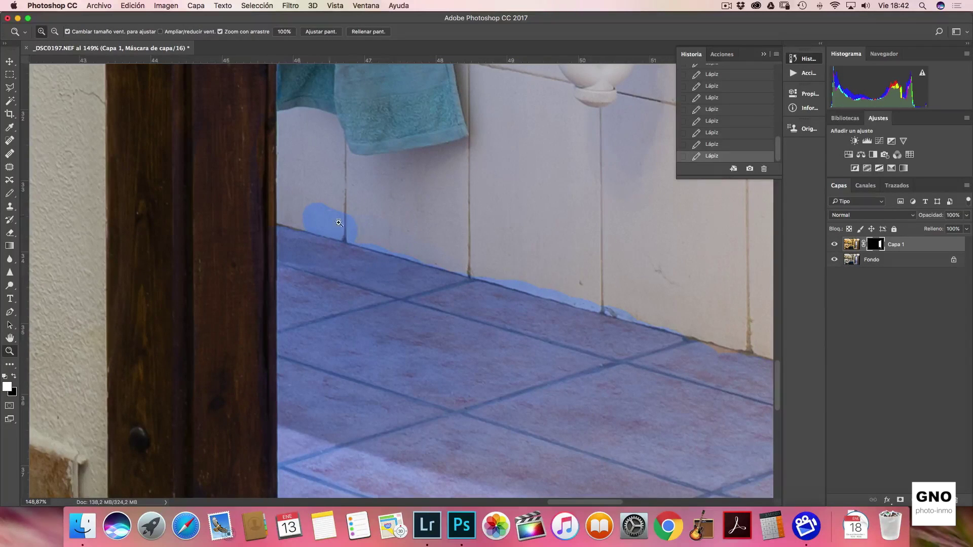
pyautogui.press('b')
pyautogui.moveTo(315, 212)
pyautogui.mouseDown()
pyautogui.moveTo(412, 228)
pyautogui.moveTo(451, 254)
pyautogui.moveTo(630, 292)
pyautogui.moveTo(749, 338)
pyautogui.mouseUp()
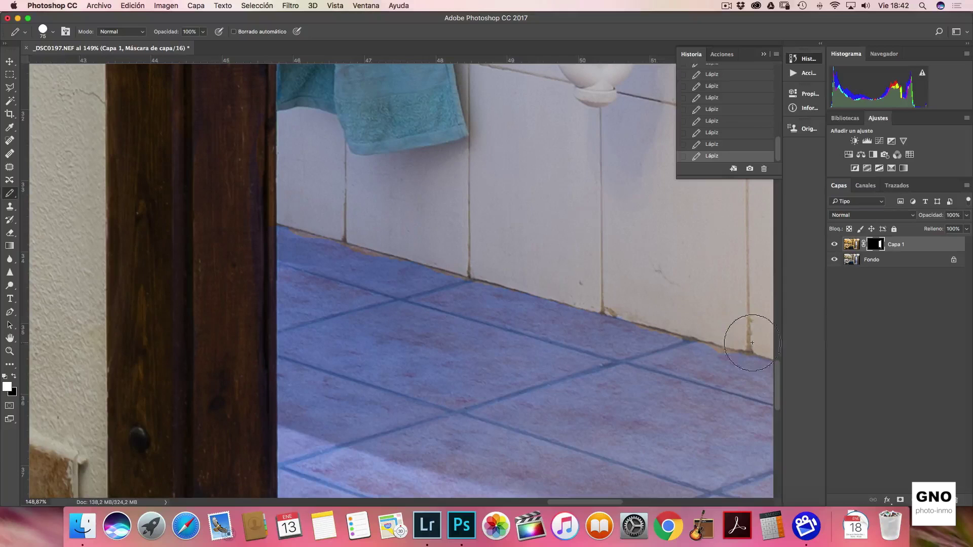
pyautogui.press('z')
pyautogui.moveTo(588, 253); pyautogui.dragTo(279, 7)
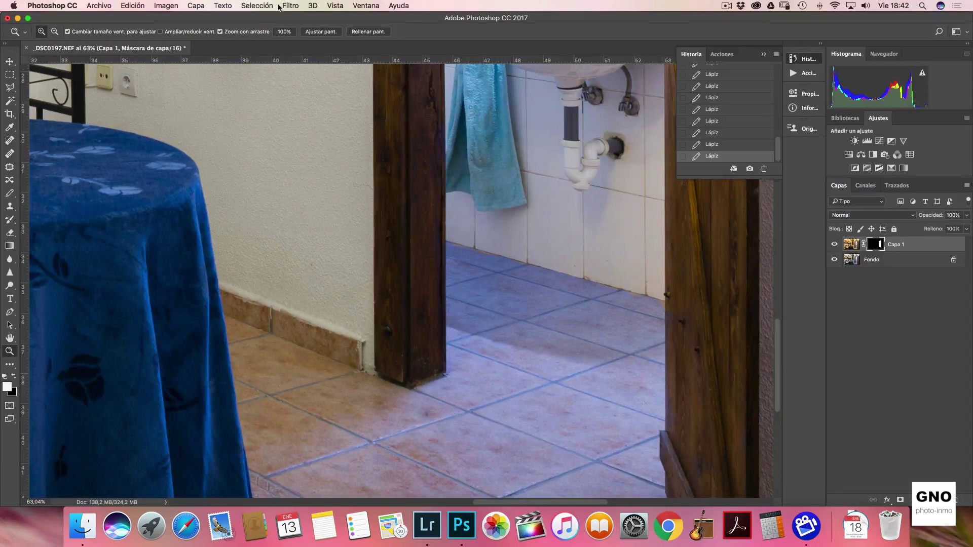
# Step: Set the mask pencil to 16% opacity with a much larger brush size
pyautogui.press('b')
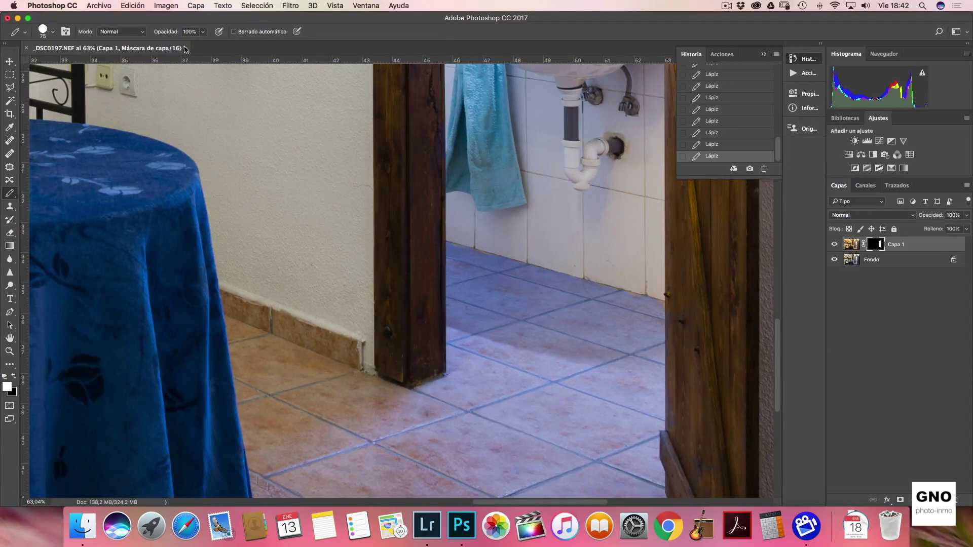
pyautogui.moveTo(203, 34); pyautogui.dragTo(194, 47)
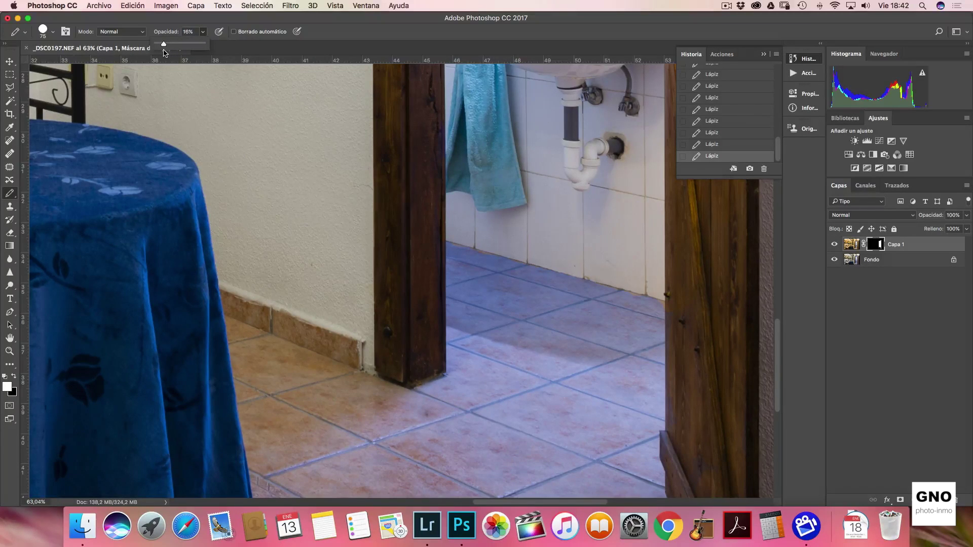
pyautogui.scroll(-3, 461, 286)
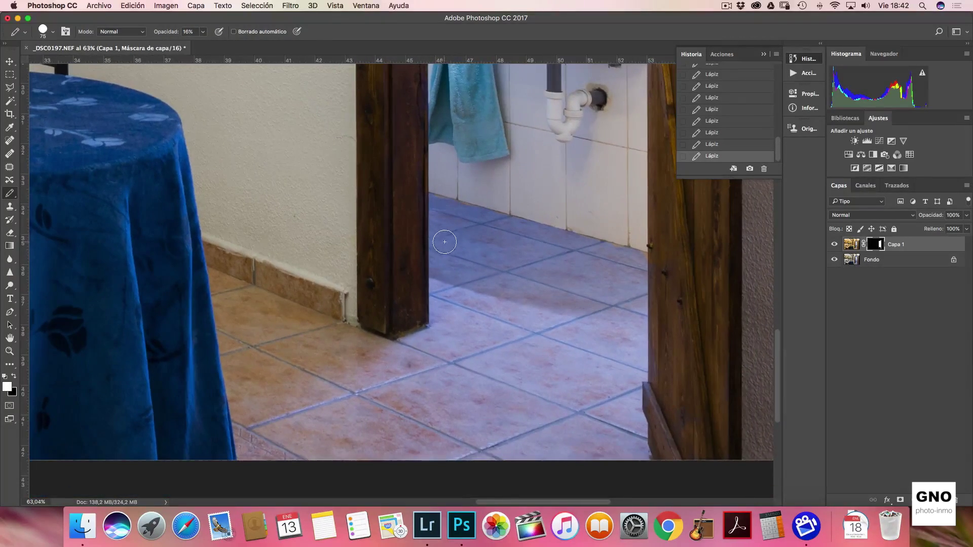
pyautogui.moveTo(448, 232)
pyautogui.mouseDown()
pyautogui.moveTo(442, 195)
pyautogui.moveTo(456, 334)
pyautogui.moveTo(552, 335)
pyautogui.mouseUp()
# Step: Pan across the bathroom floor and towel area, then zoom out to the whole room
pyautogui.moveTo(531, 303); pyautogui.dragTo(504, 215)
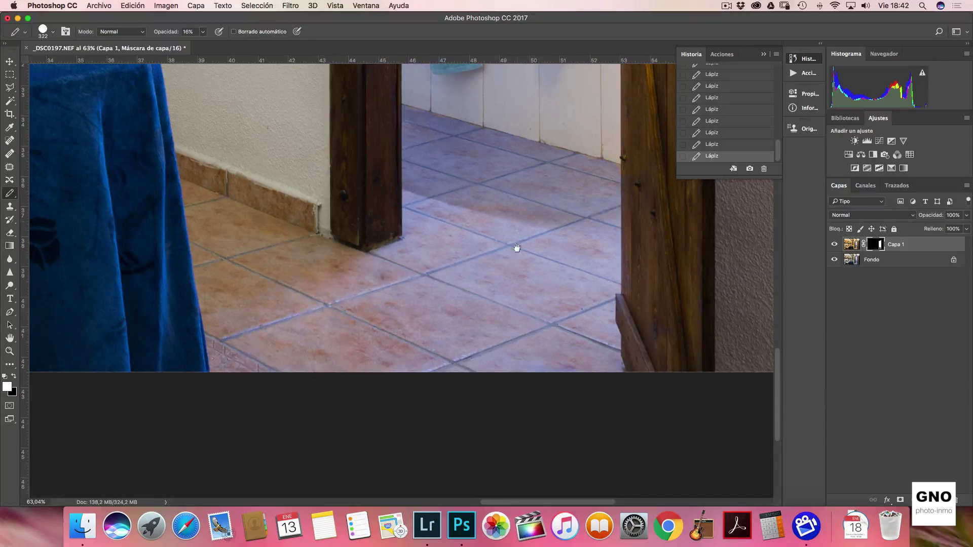
pyautogui.moveTo(517, 248); pyautogui.dragTo(521, 357)
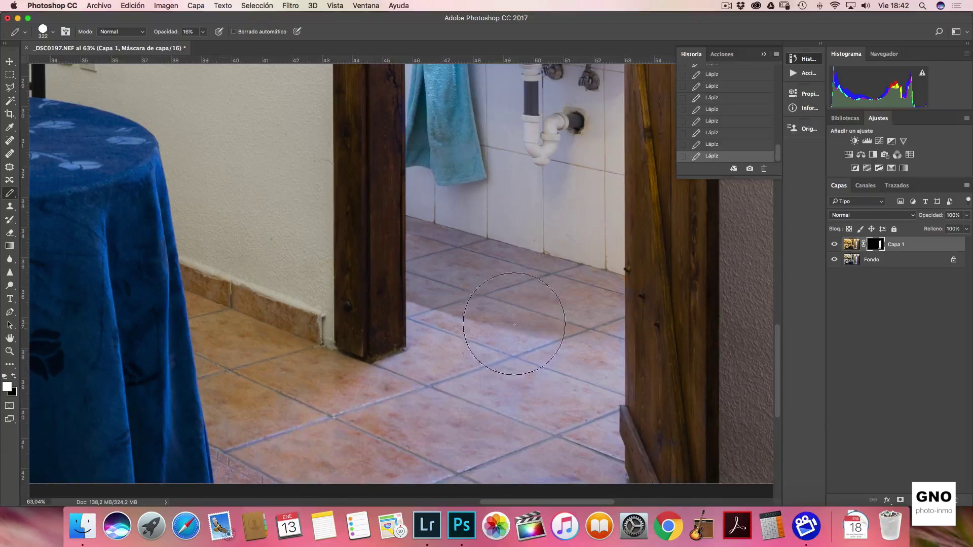
pyautogui.scroll(-2, 456, 284)
pyautogui.hscroll(2, 456, 284)
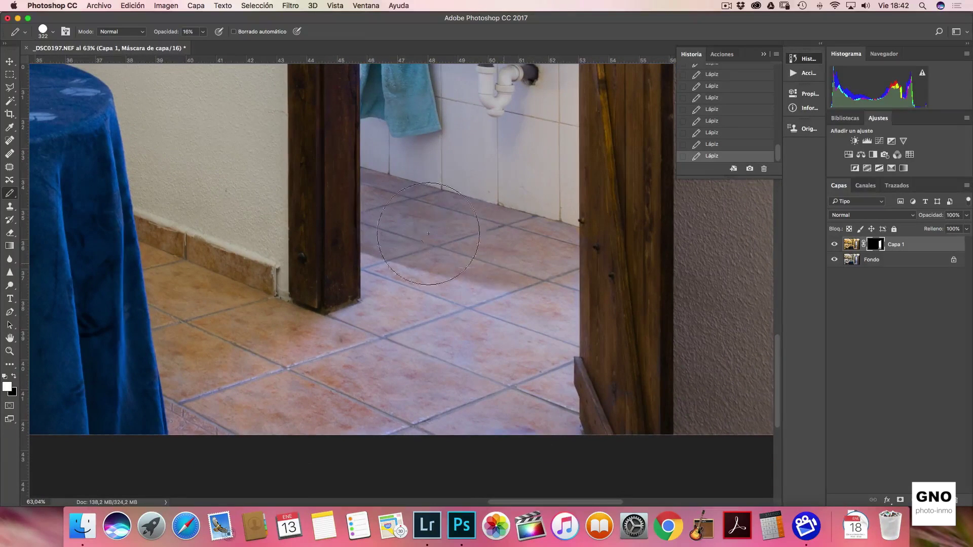
pyautogui.press('z')
pyautogui.moveTo(489, 319)
pyautogui.mouseDown()
pyautogui.moveTo(441, 259)
pyautogui.moveTo(515, 317)
pyautogui.mouseUp()
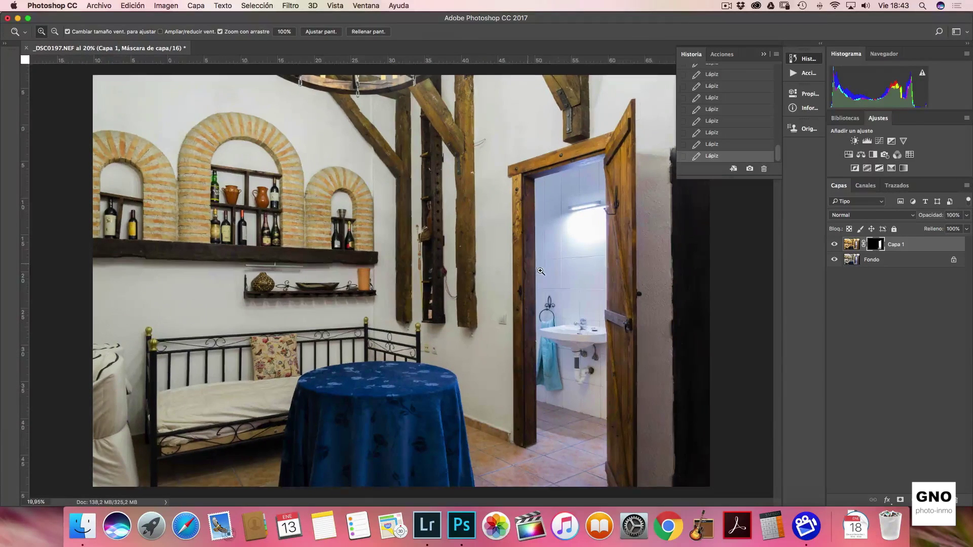
pyautogui.moveTo(514, 270); pyautogui.dragTo(571, 356)
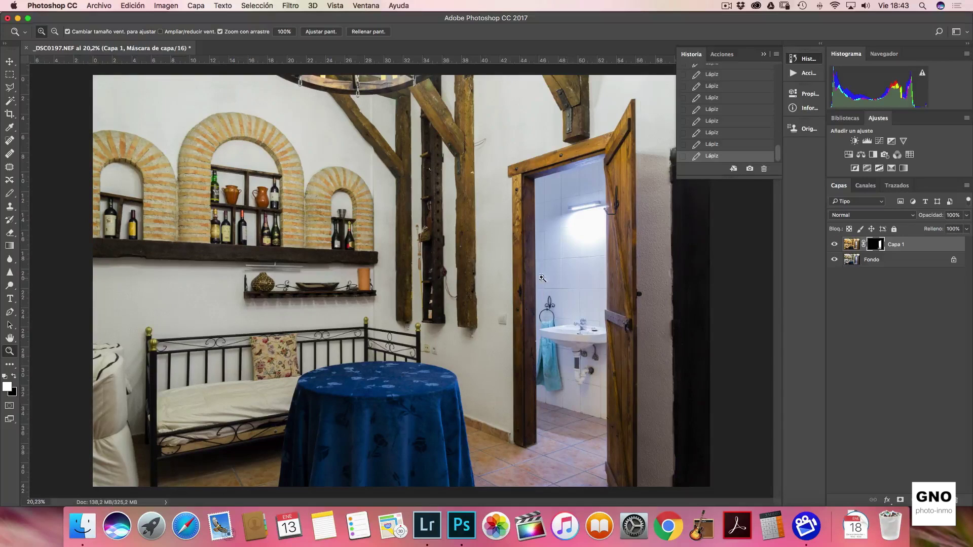
pyautogui.moveTo(542, 277); pyautogui.dragTo(496, 332)
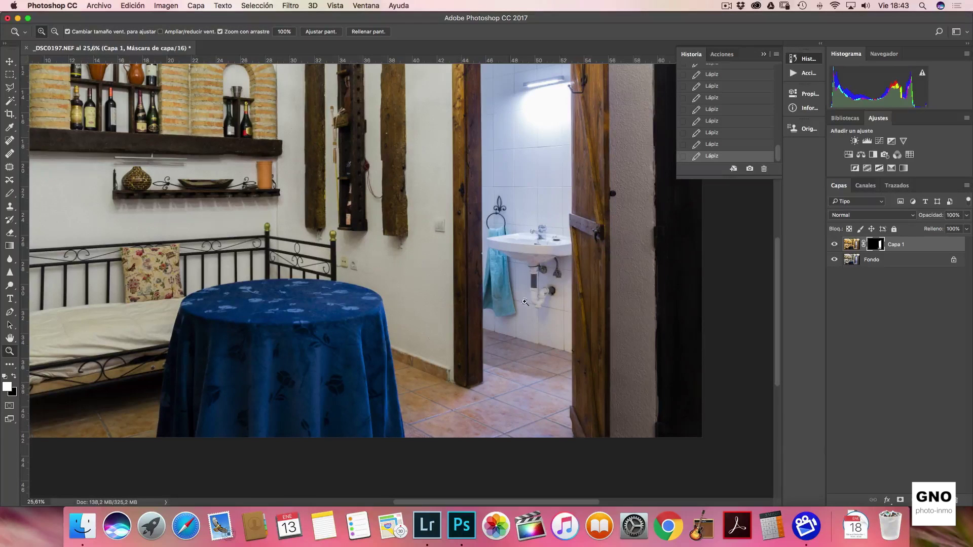
pyautogui.moveTo(501, 198); pyautogui.dragTo(551, 271)
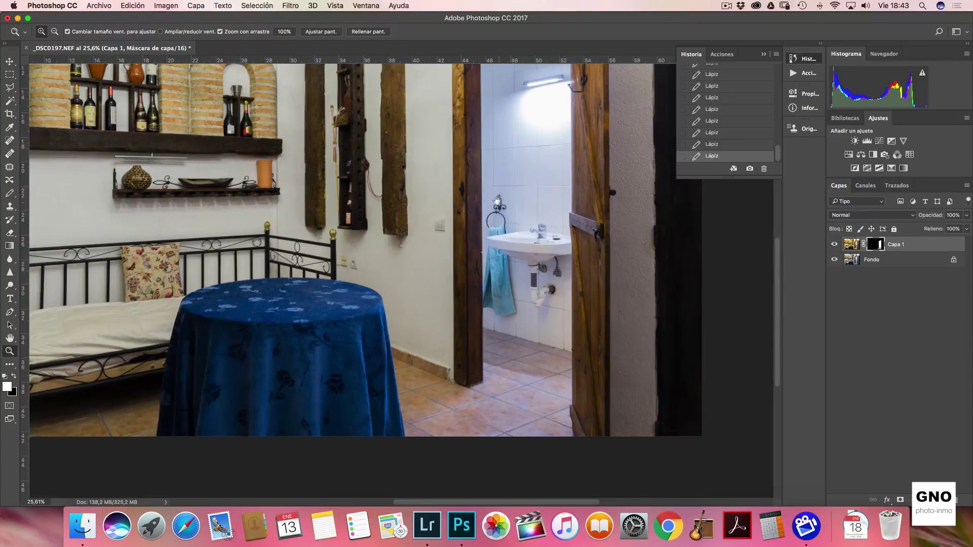
pyautogui.click(835, 245)
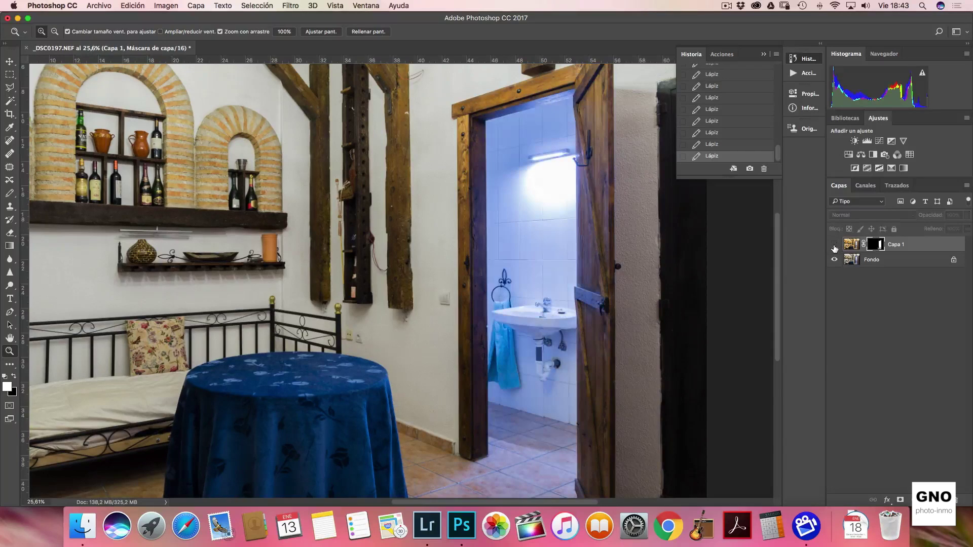
pyautogui.scroll(-2, 723, 251)
pyautogui.scroll(-2, 708, 276)
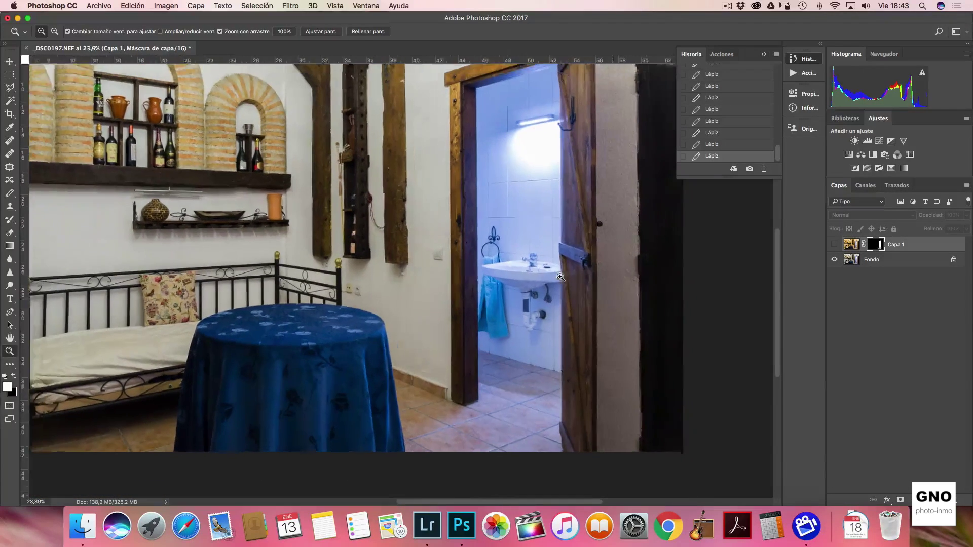
pyautogui.click(835, 245)
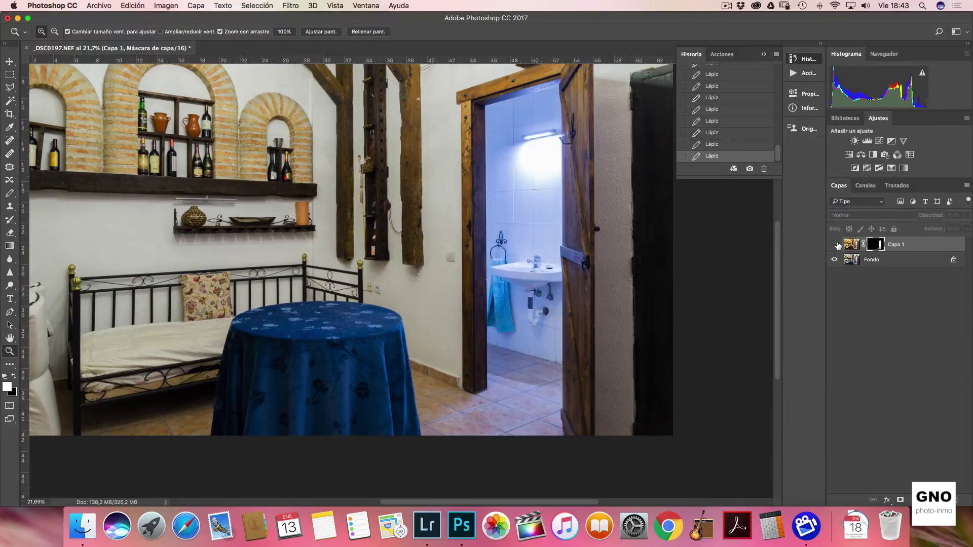
pyautogui.click(834, 246)
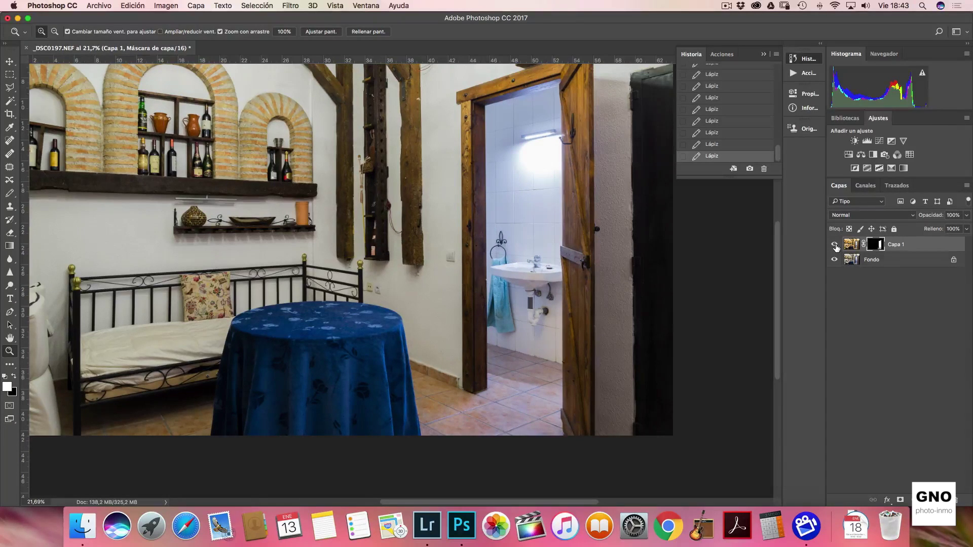
pyautogui.click(834, 245)
pyautogui.click(835, 246)
pyautogui.click(834, 246)
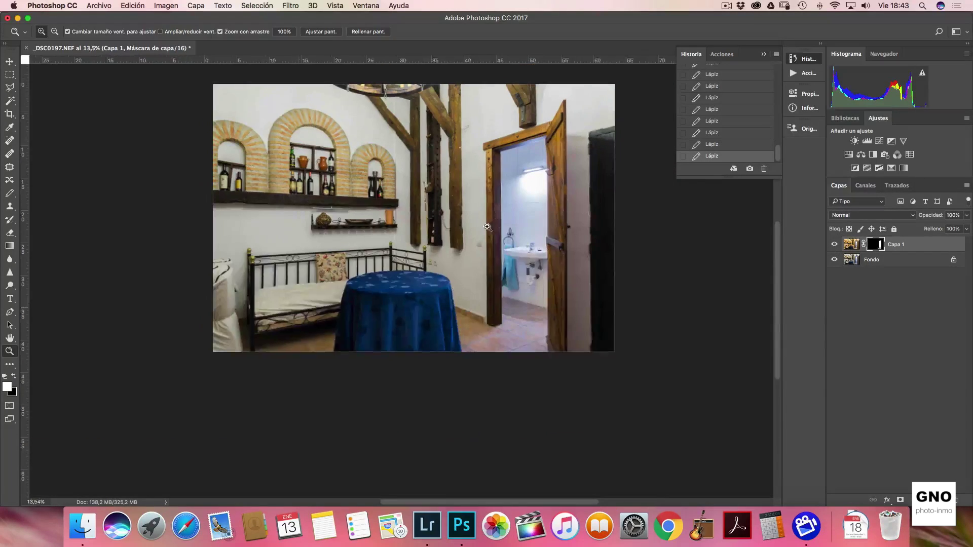
pyautogui.moveTo(516, 225); pyautogui.dragTo(511, 233)
pyautogui.click(901, 263)
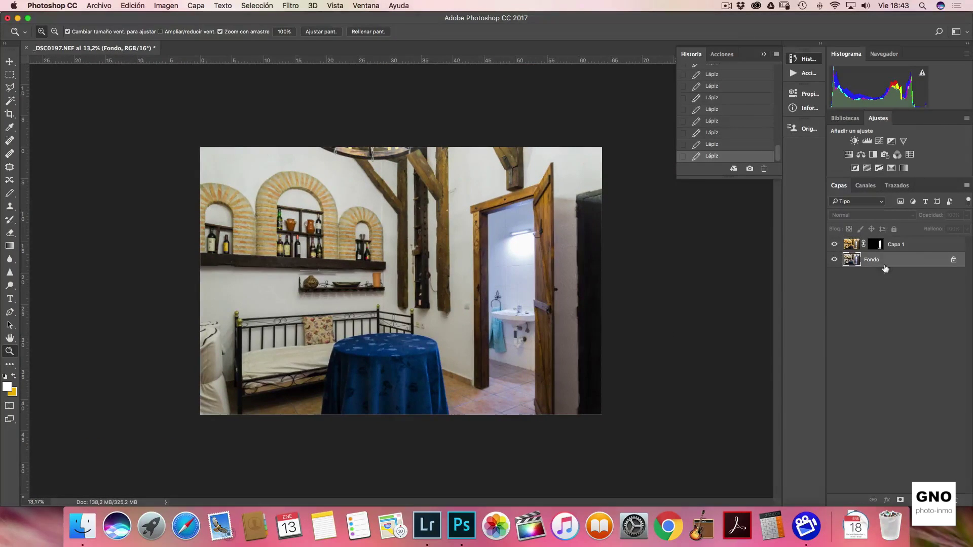
# Step: Flatten to a single Fondo layer, save as TIFF _DSC0197_1.tif, and switch to Lightroom
pyautogui.rightClick(910, 260)
pyautogui.click(853, 357)
pyautogui.click(107, 8)
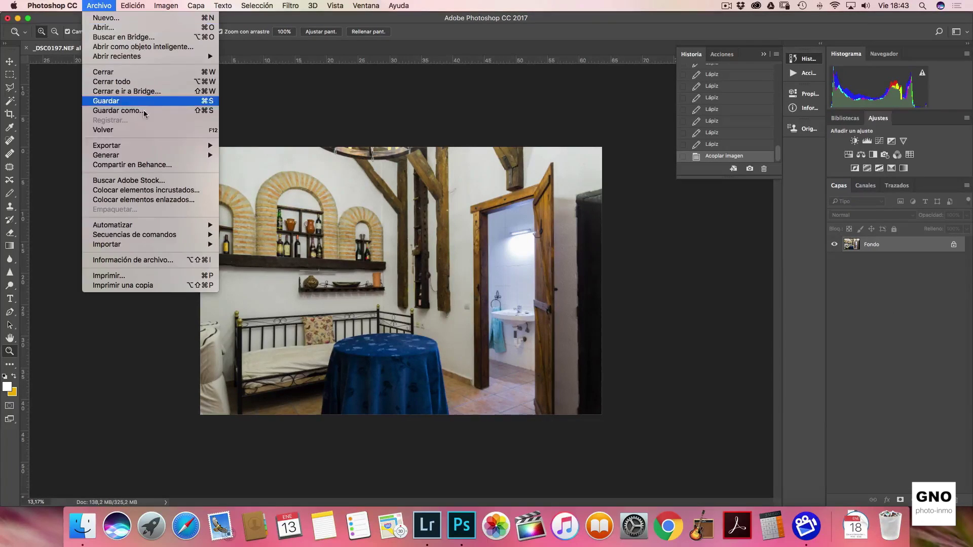
pyautogui.click(133, 116)
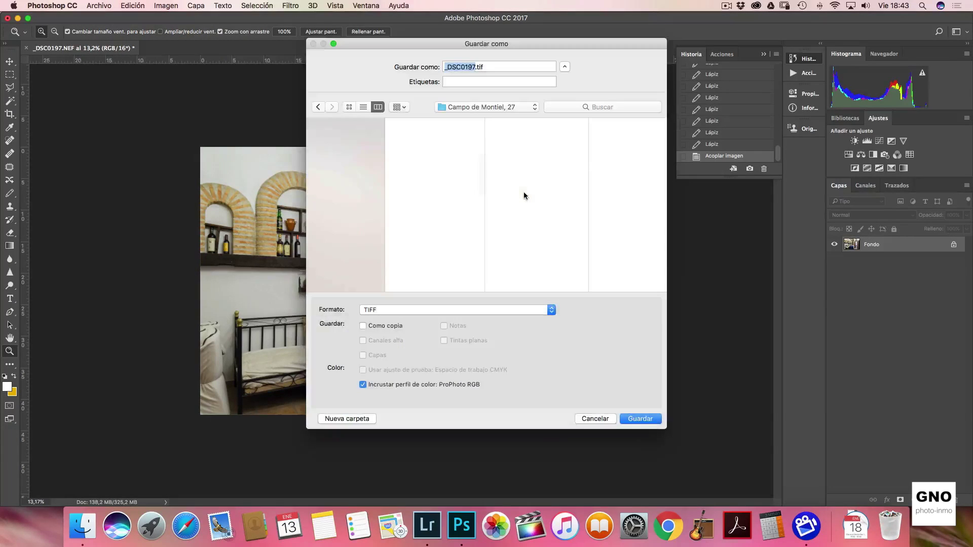
pyautogui.click(474, 66)
pyautogui.write('_1')
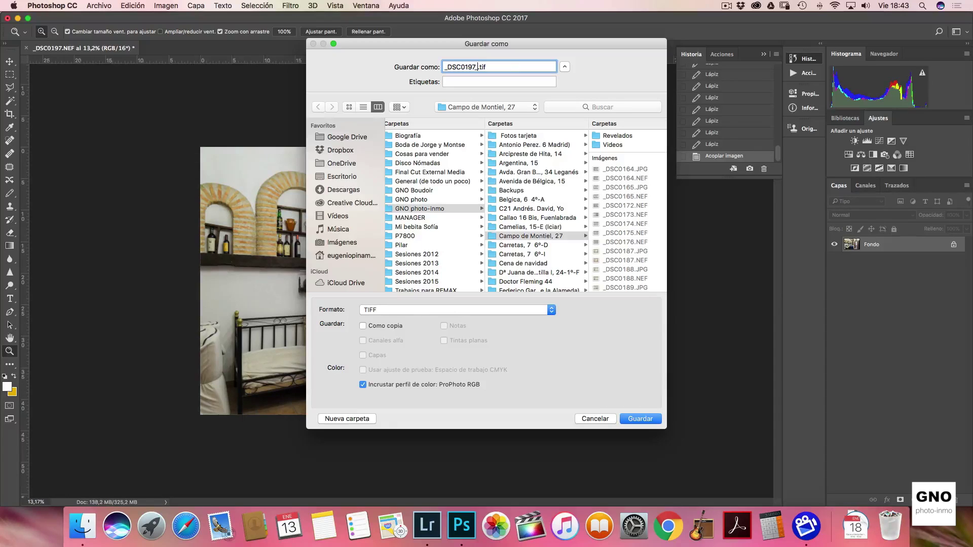
pyautogui.click(641, 420)
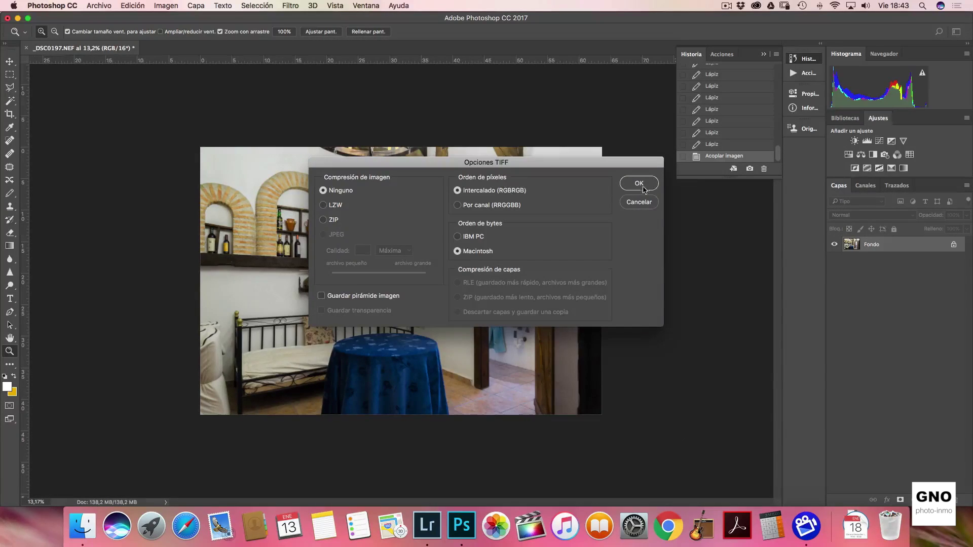
pyautogui.press('Return')
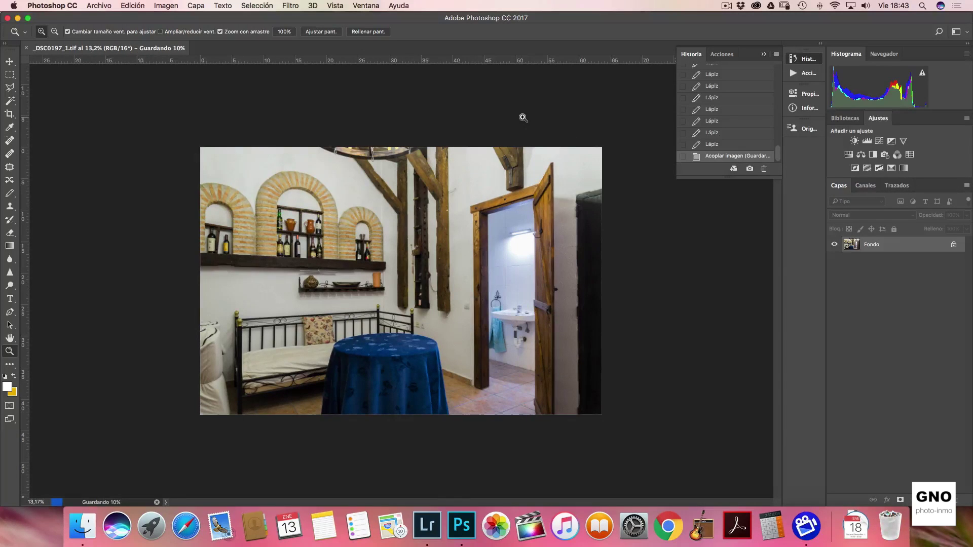
pyautogui.click(425, 526)
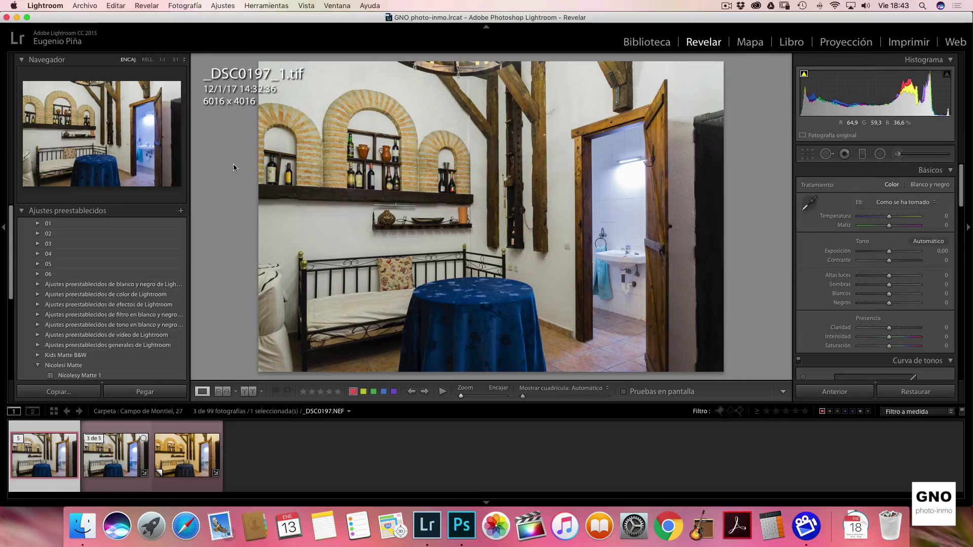
pyautogui.press('Right')
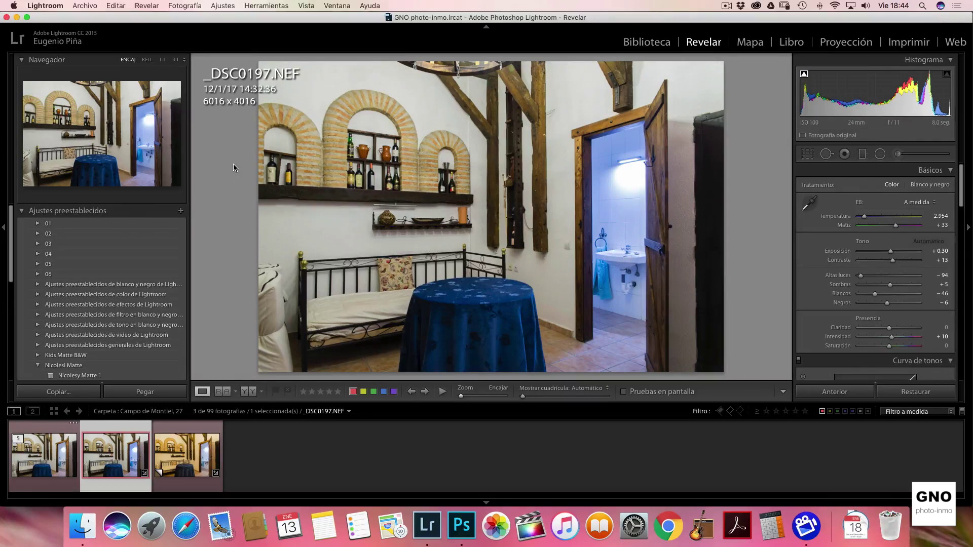
pyautogui.press('Right')
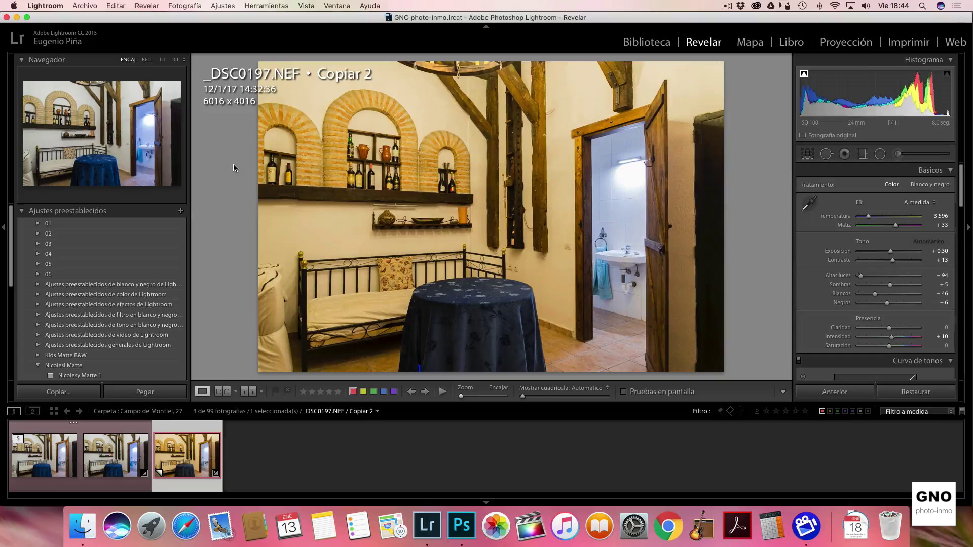
pyautogui.press('Left')
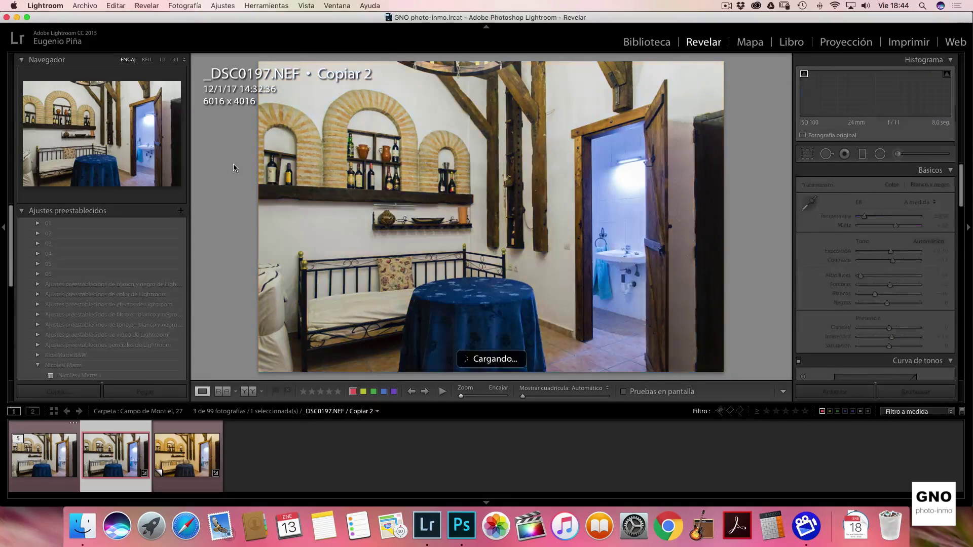
pyautogui.press('Left')
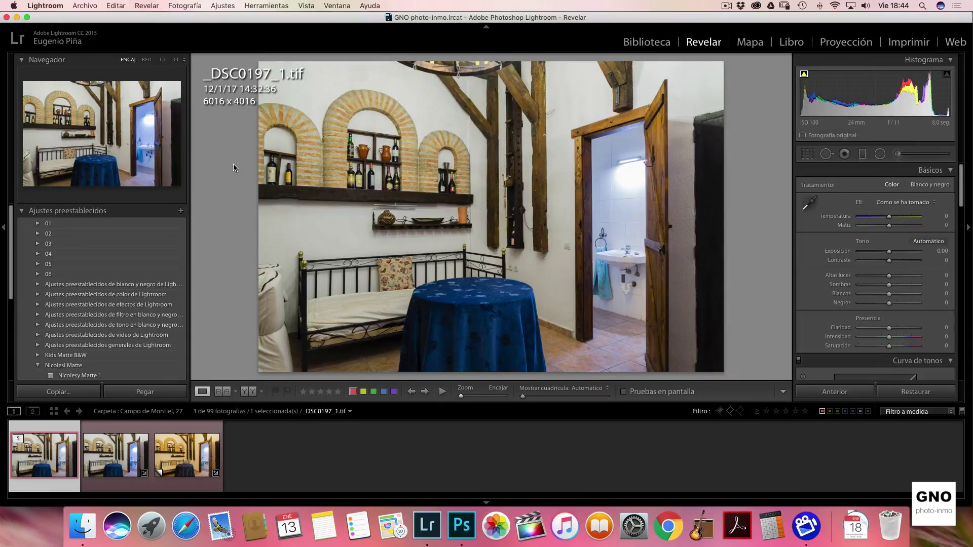